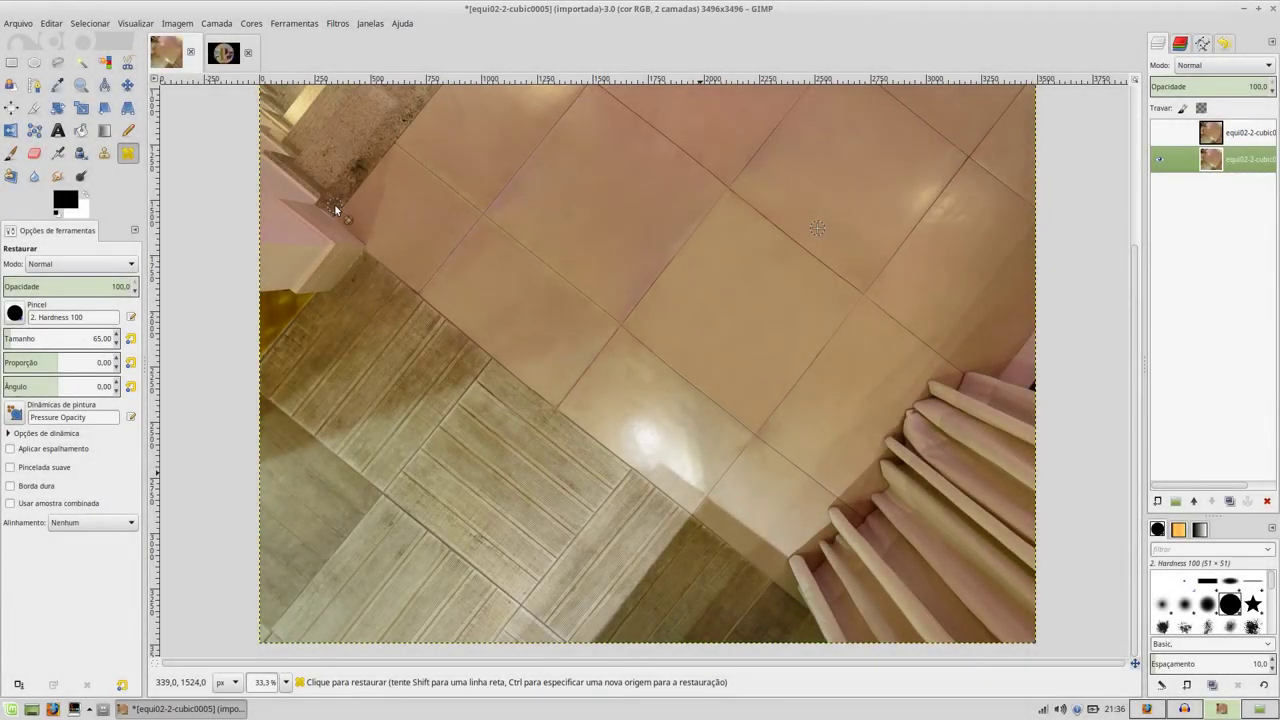
Delete the old top layer and duplicate the remaining panorama layer.
{"action": "left_click_drag", "start_coordinate": [772, 413], "coordinate": [657, 408]}
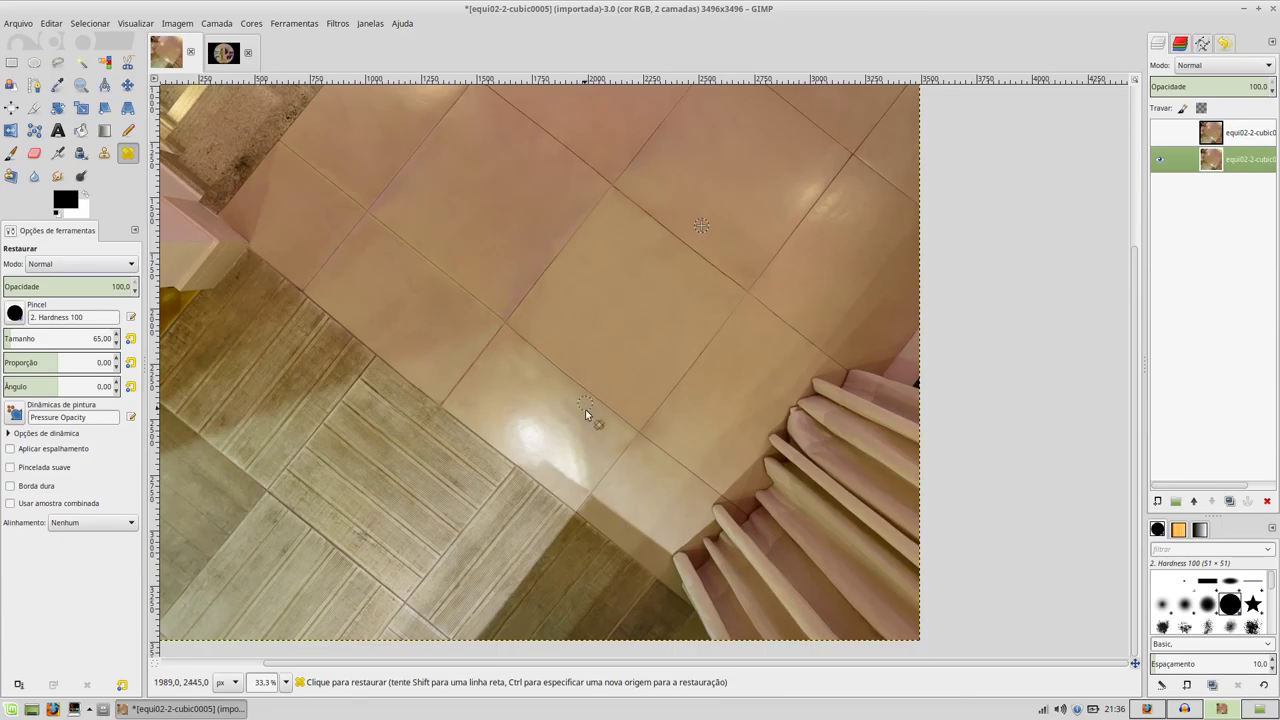
{"action": "left_click_drag", "start_coordinate": [581, 424], "coordinate": [553, 428]}
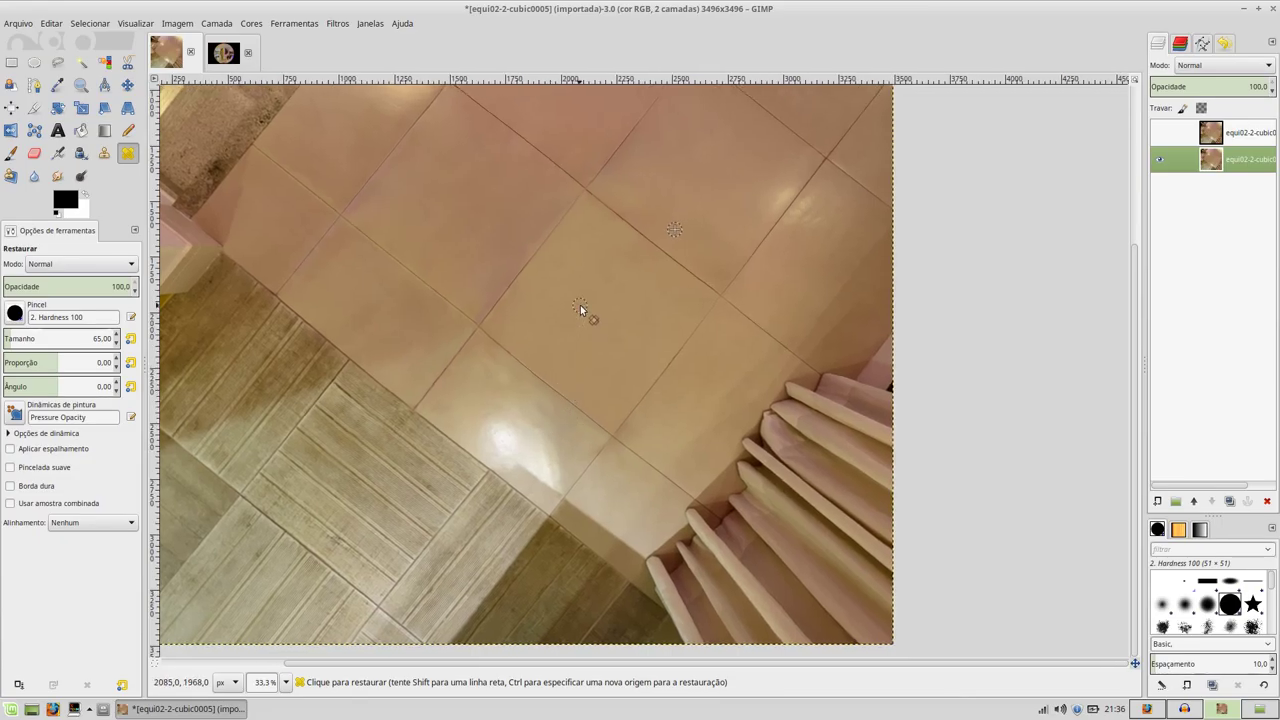
{"action": "scroll", "coordinate": [528, 350], "scroll_direction": "right", "scroll_amount": 1}
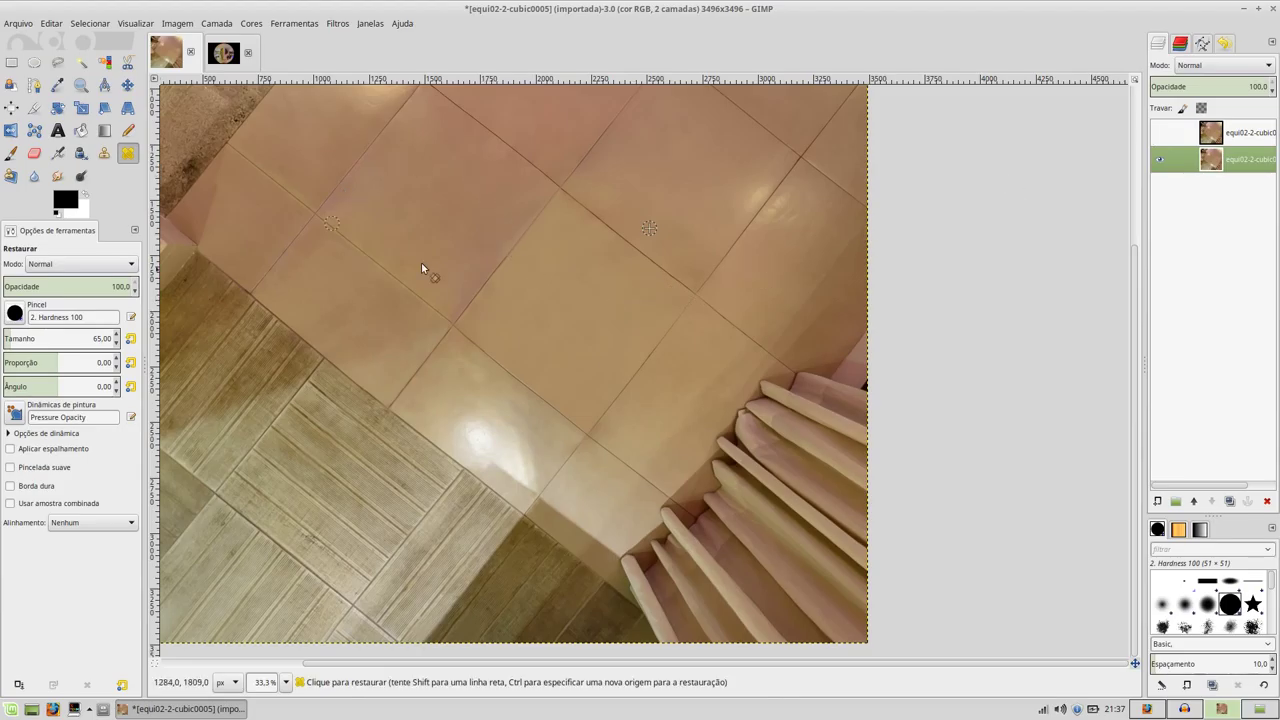
{"action": "left_click", "coordinate": [1251, 140]}
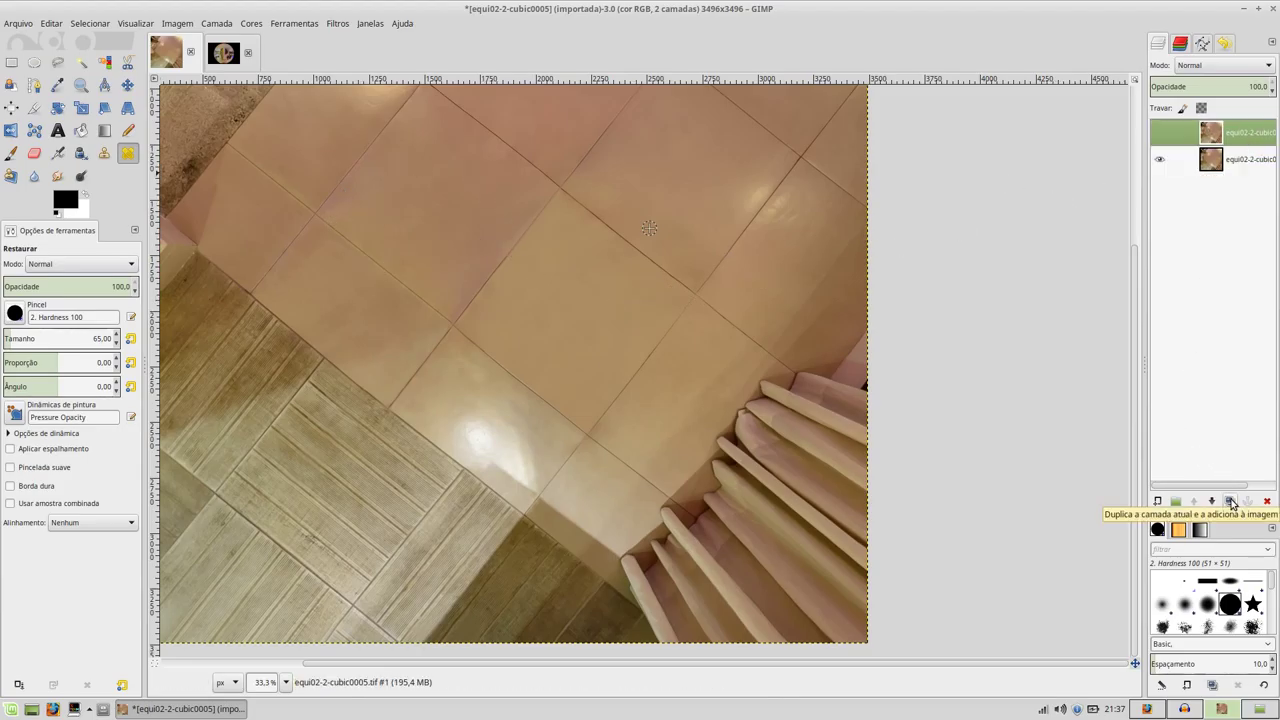
{"action": "left_click", "coordinate": [1267, 501]}
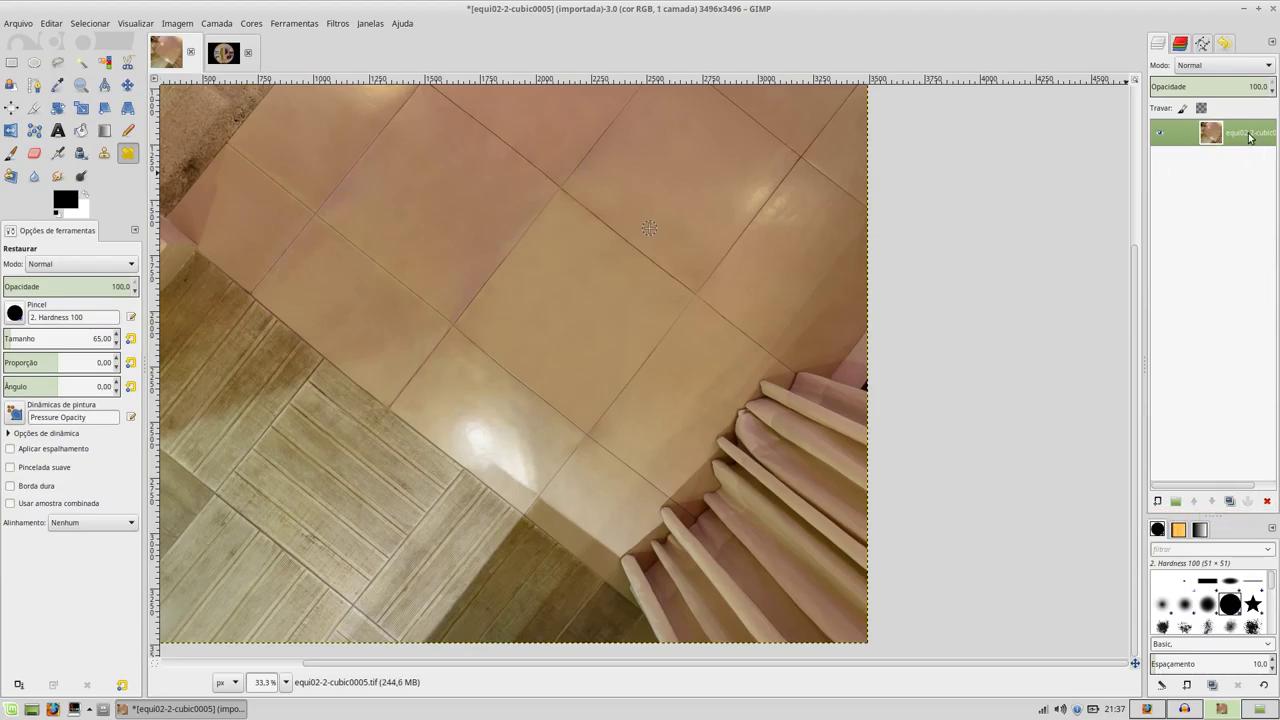
{"action": "left_click", "coordinate": [1231, 502]}
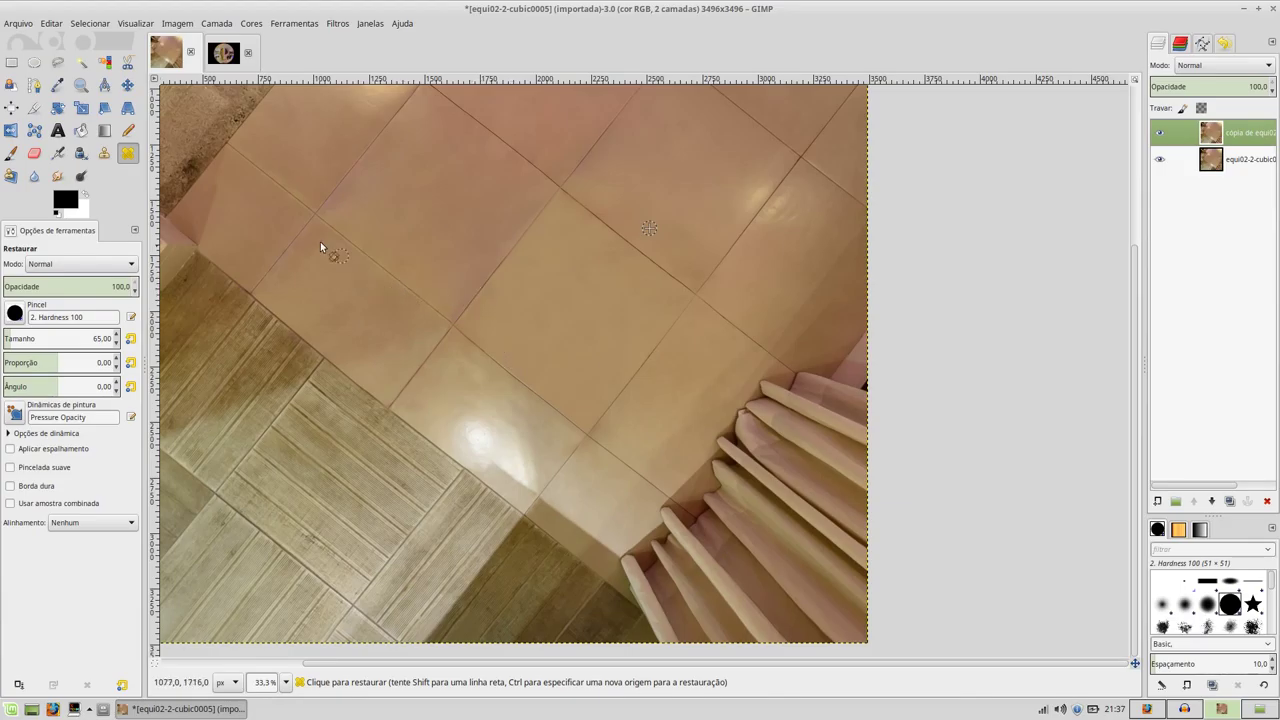
Add a new transparent layer named 'Camada' at the top of the stack.
{"action": "left_click", "coordinate": [1152, 503]}
{"action": "left_click", "coordinate": [700, 453]}
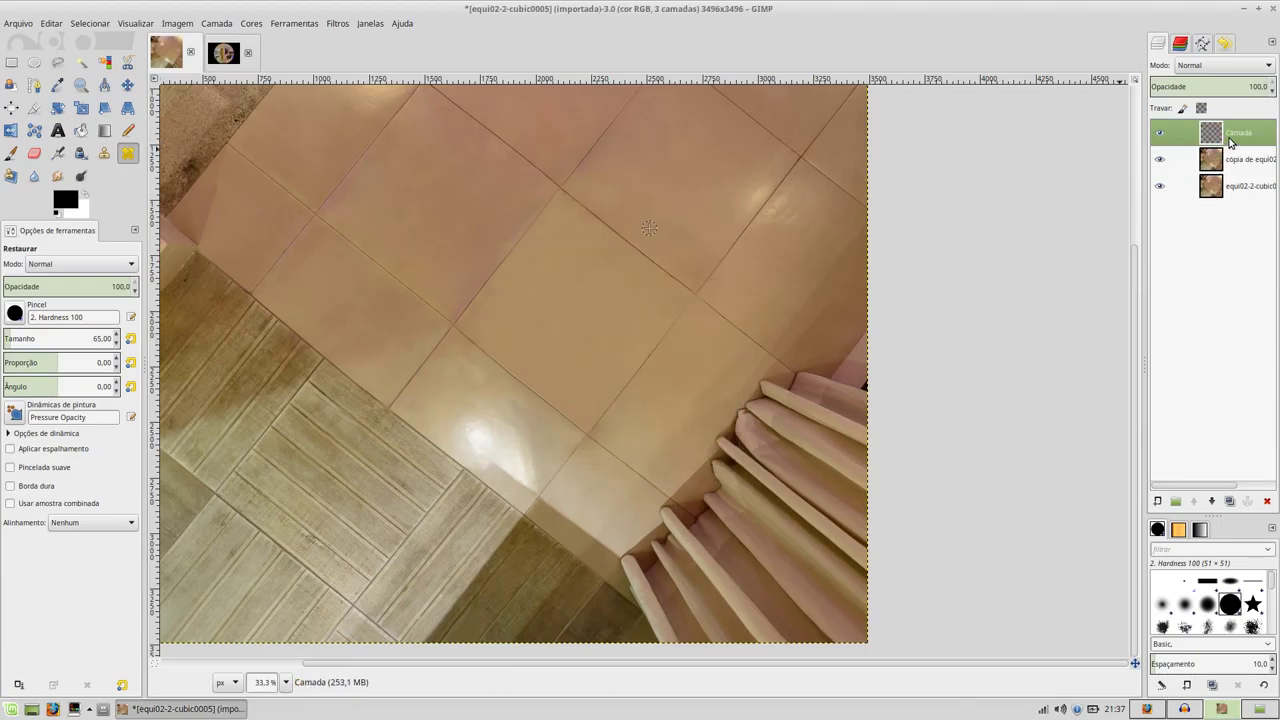
{"action": "left_click", "coordinate": [128, 132]}
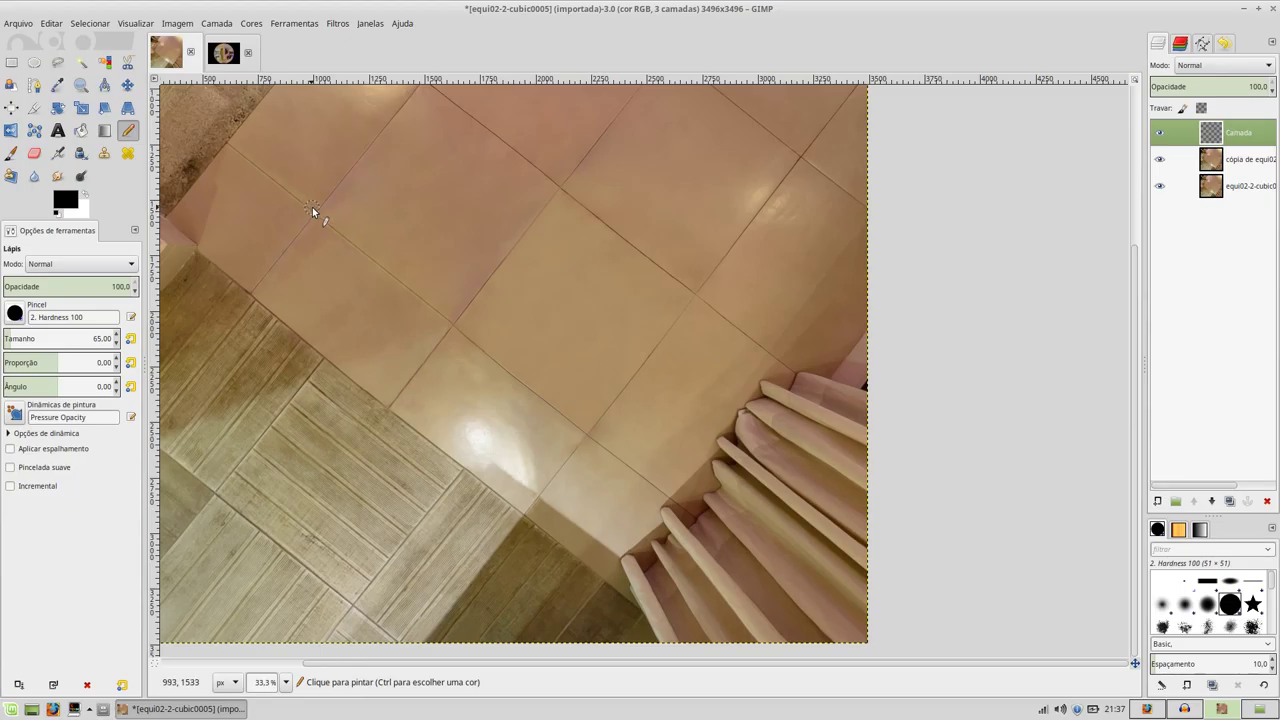
Shrink the pencil brush size down to 5.
{"action": "key", "text": "bracketleft"}
{"action": "key", "text": "bracketleft"}
{"action": "key", "text": "bracketleft"}
{"action": "key", "text": "bracketleft"}
{"action": "key", "text": "bracketleft"}
{"action": "key", "text": "bracketleft"}
{"action": "key", "text": "bracketleft"}
{"action": "key", "text": "bracketleft"}
{"action": "key", "text": "bracketleft"}
{"action": "key", "text": "bracketleft"}
{"action": "key", "text": "bracketleft"}
{"action": "key", "text": "bracketleft"}
{"action": "key", "text": "bracketleft"}
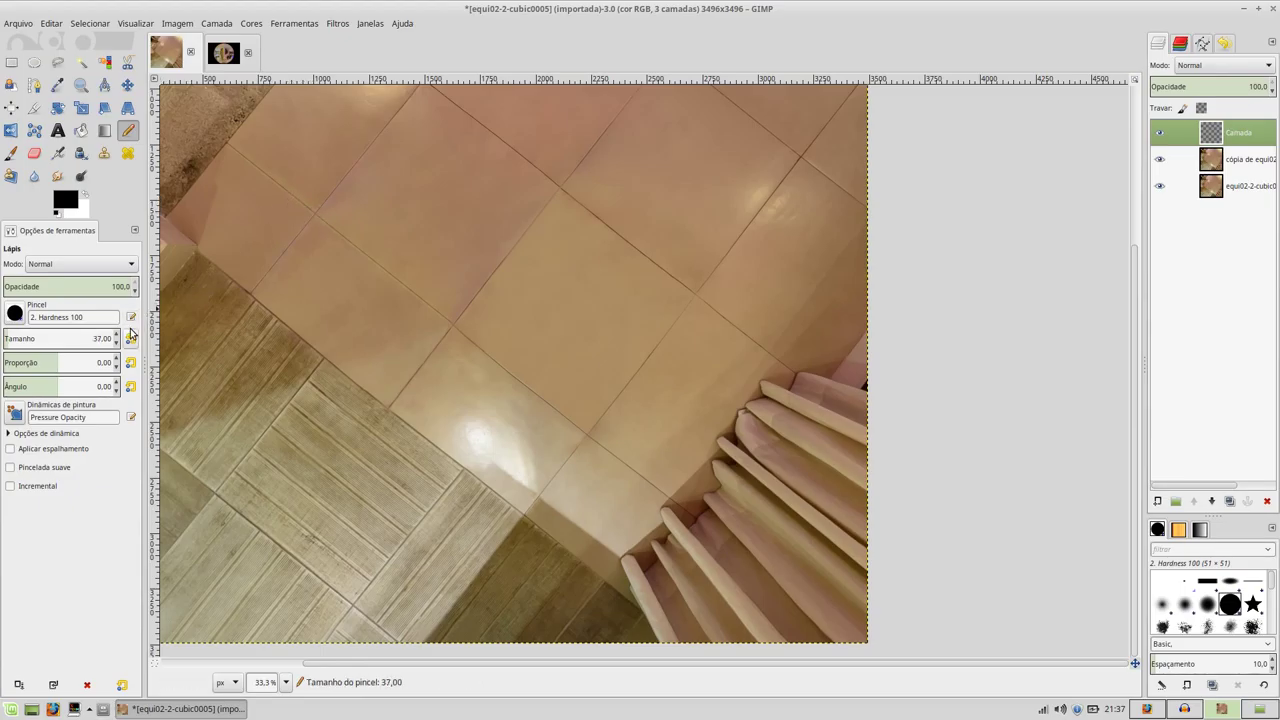
{"action": "key", "text": "bracketleft"}
{"action": "key", "text": "bracketleft"}
{"action": "key", "text": "bracketleft"}
{"action": "key", "text": "bracketleft"}
{"action": "key", "text": "bracketleft"}
{"action": "scroll", "coordinate": [103, 340], "scroll_direction": "down", "scroll_amount": 7}
{"action": "key", "text": "bracketleft"}
{"action": "key", "text": "bracketleft"}
{"action": "scroll", "coordinate": [238, 151], "scroll_direction": "up", "scroll_amount": 3}
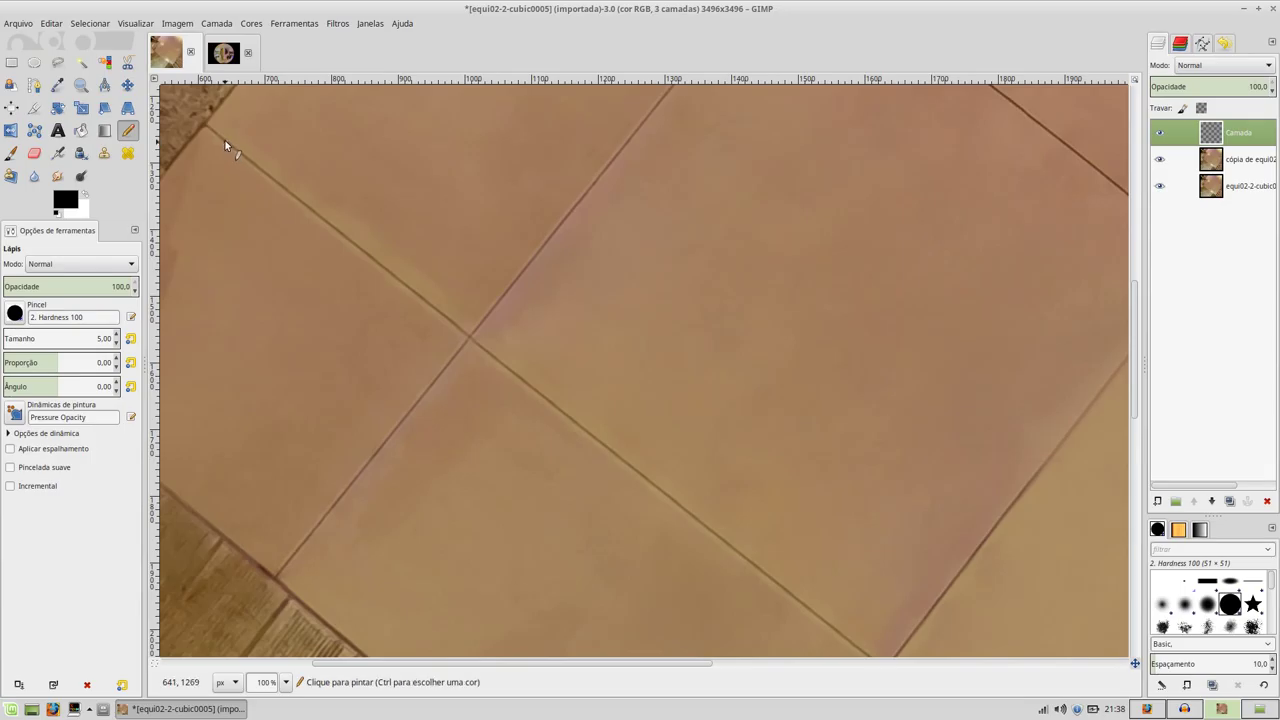
Draw a straight black pencil line along the tile seam down to the stairs.
{"action": "left_click", "coordinate": [225, 140]}
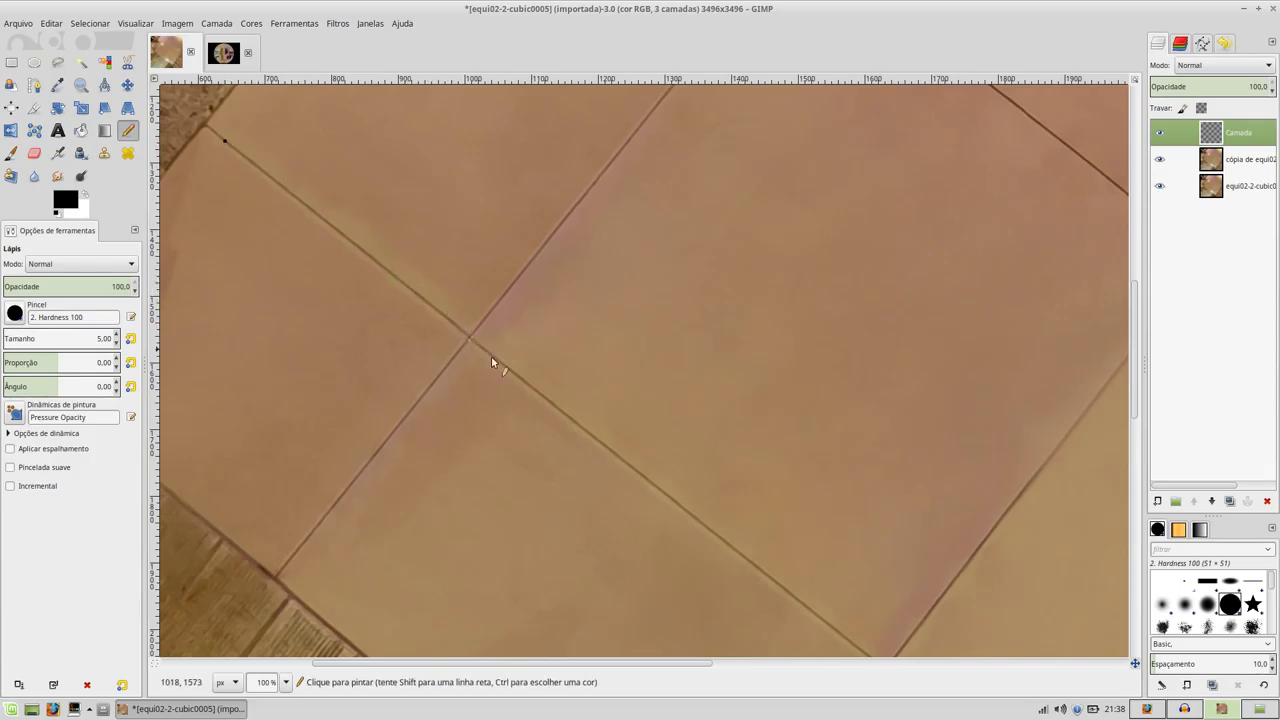
{"action": "left_click_drag", "start_coordinate": [725, 578], "coordinate": [357, 246]}
{"action": "left_click_drag", "start_coordinate": [651, 503], "coordinate": [376, 258]}
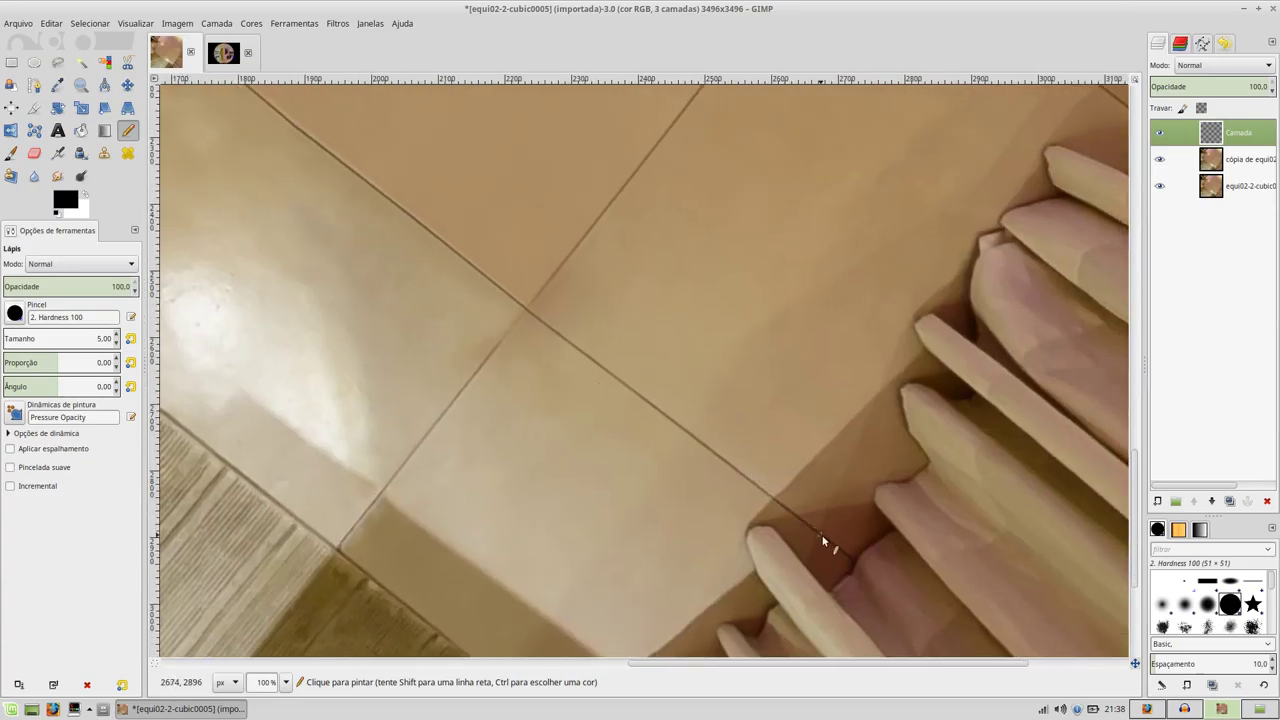
{"action": "key", "text": "shift"}
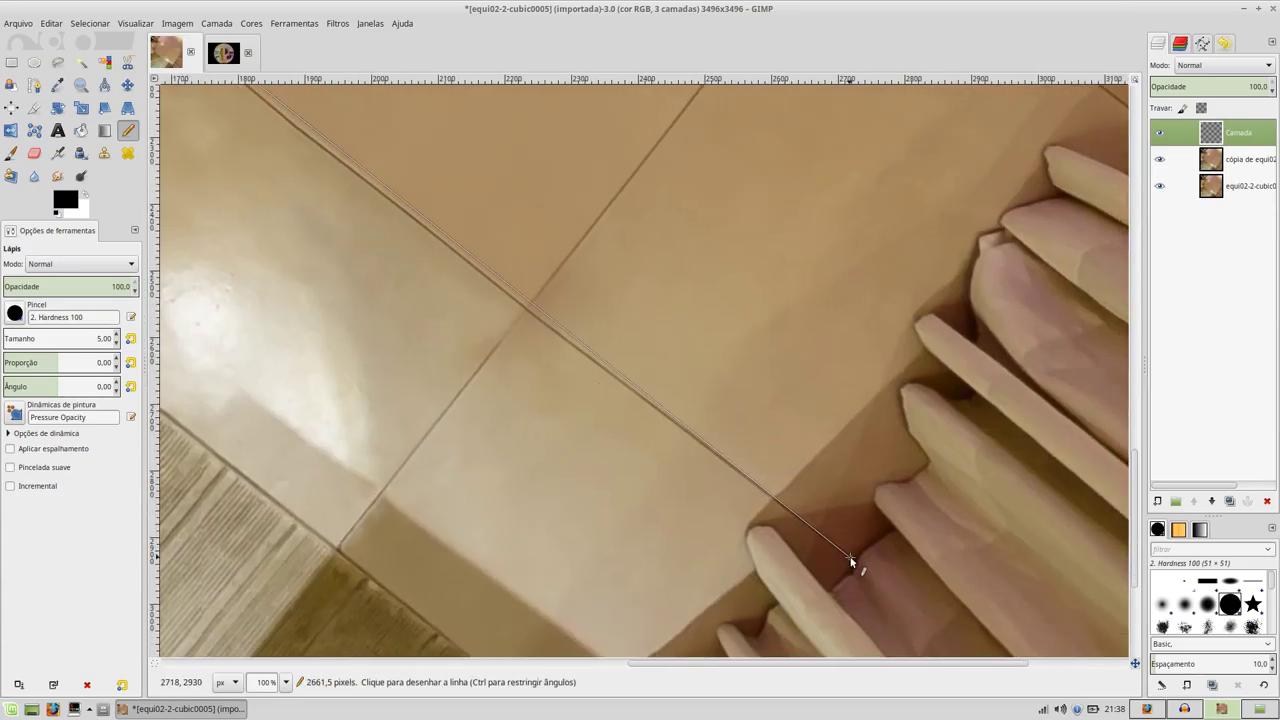
{"action": "left_click", "coordinate": [851, 561]}
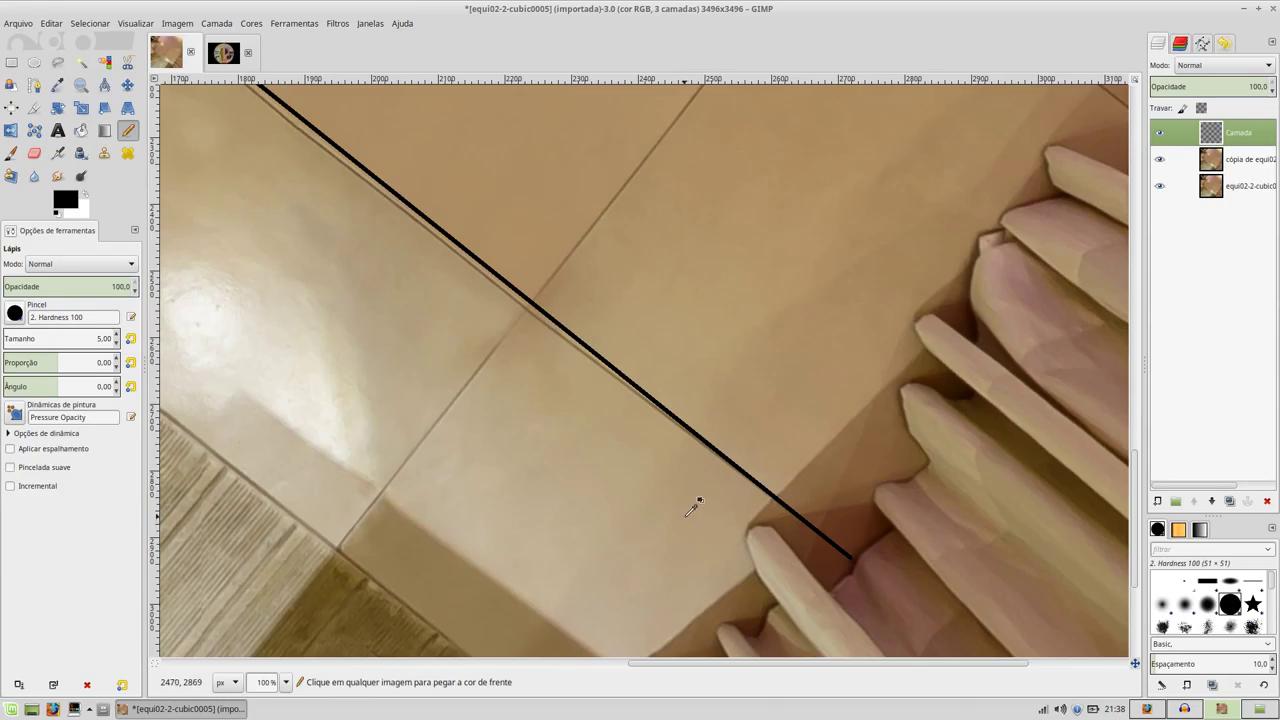
{"action": "scroll", "coordinate": [694, 506], "scroll_direction": "down", "scroll_amount": 2, "text": "ctrl"}
{"action": "scroll", "coordinate": [692, 505], "scroll_direction": "down", "scroll_amount": 3, "text": "ctrl"}
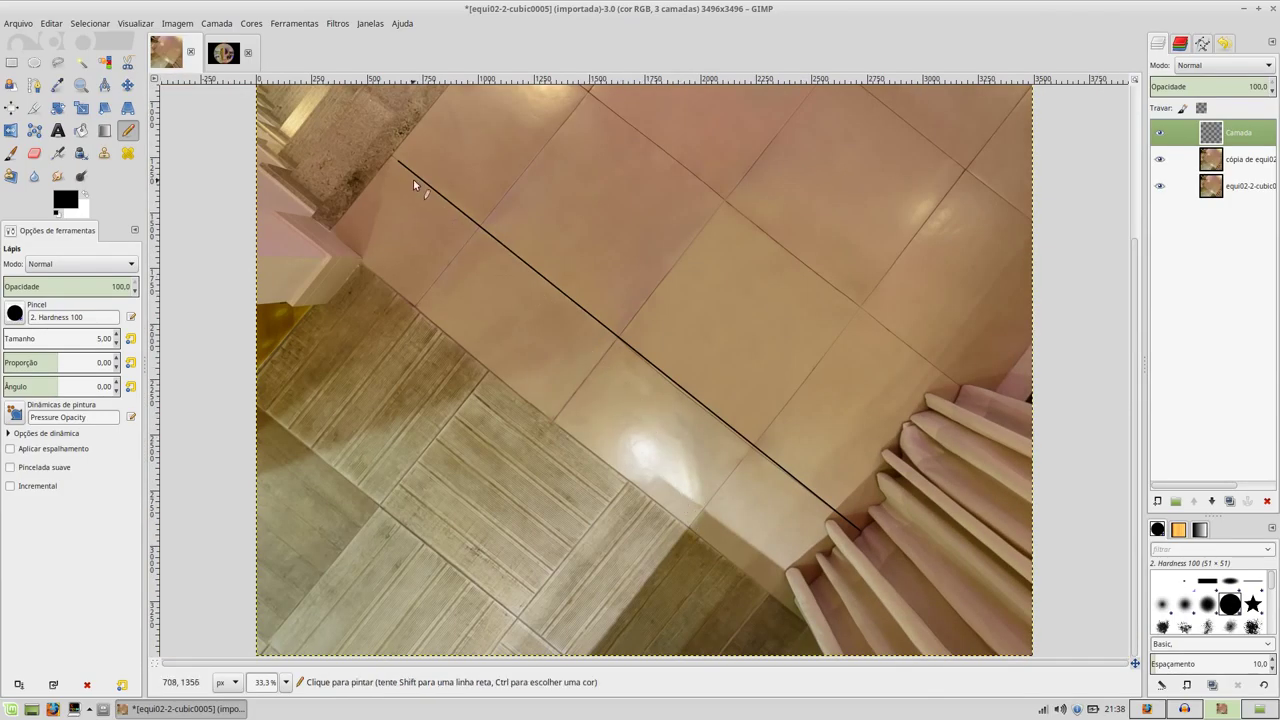
Make 'cópia de equi02' the active layer and drag a rectangle selection around the guide line.
{"action": "scroll", "coordinate": [772, 462], "scroll_direction": "up", "scroll_amount": 1, "text": "ctrl"}
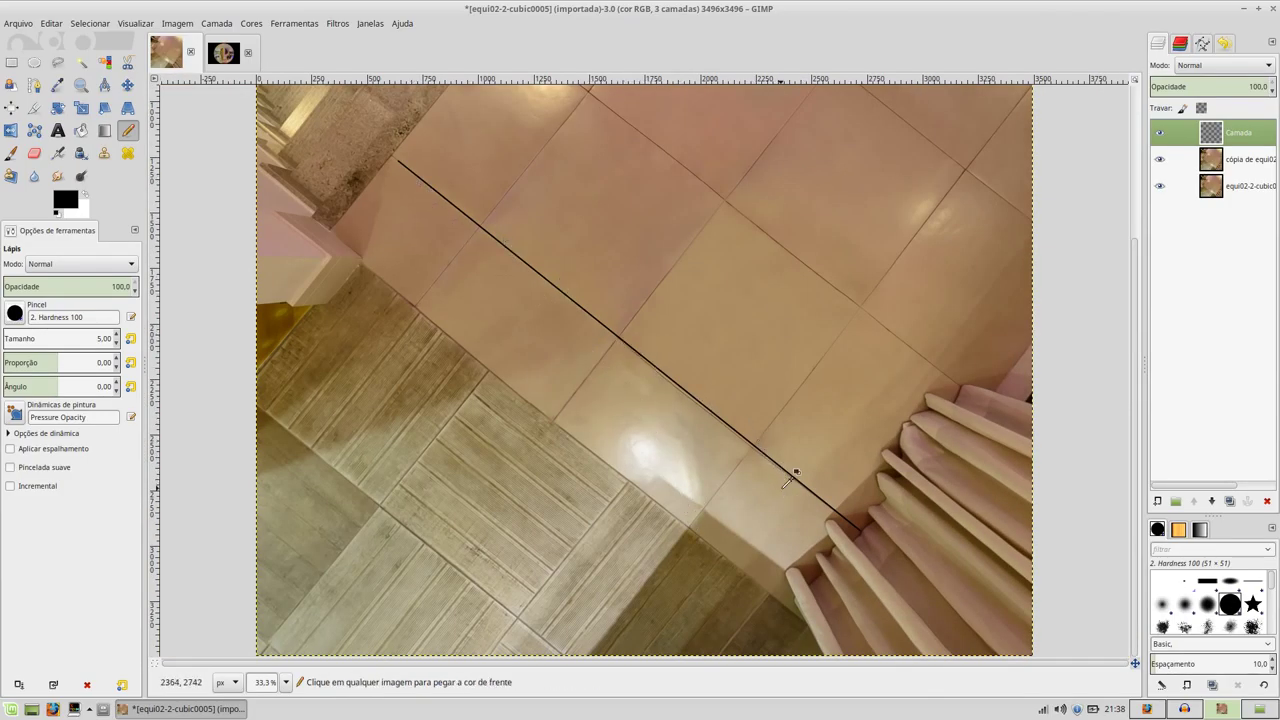
{"action": "scroll", "coordinate": [775, 475], "scroll_direction": "up", "scroll_amount": 1, "text": "ctrl"}
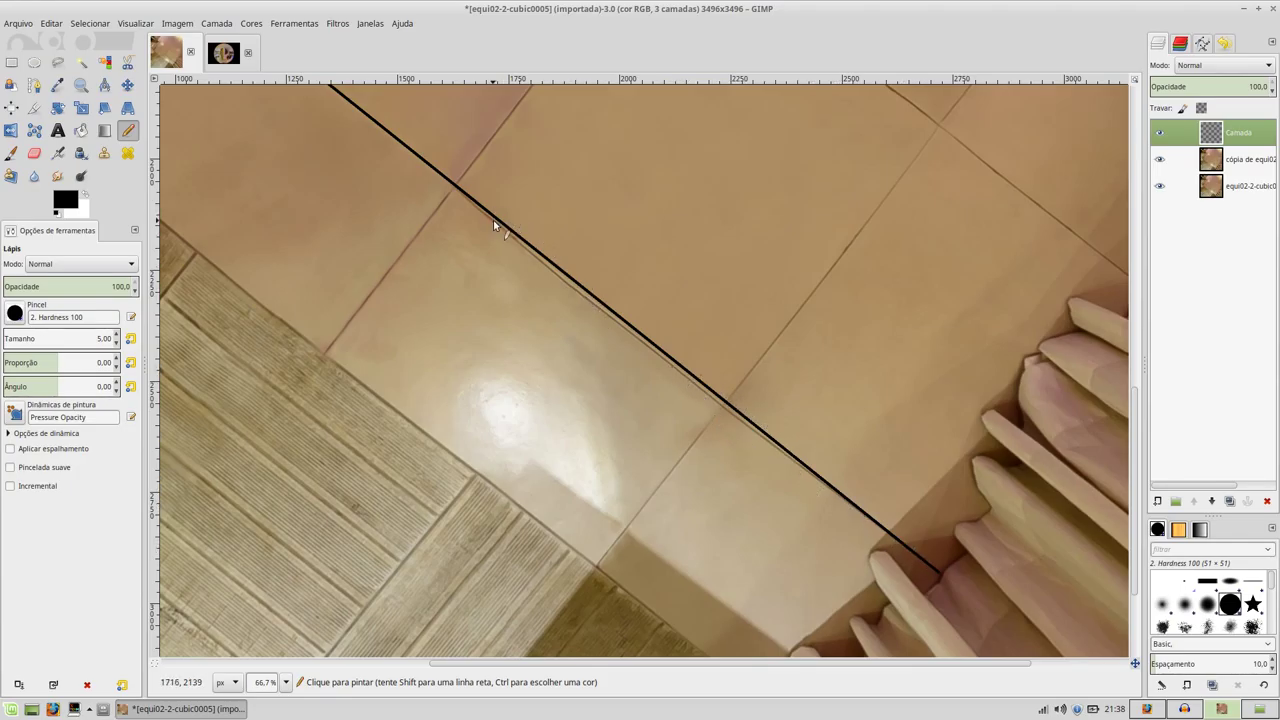
{"action": "left_click_drag", "start_coordinate": [801, 488], "coordinate": [750, 507]}
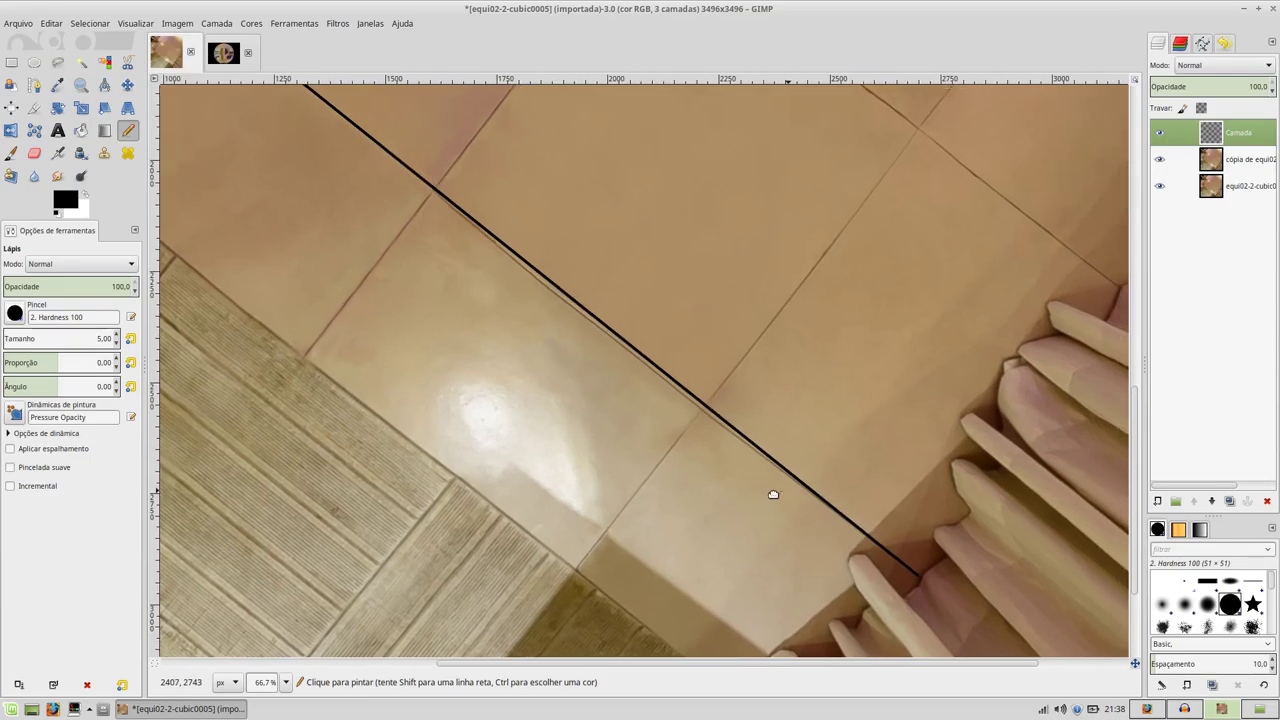
{"action": "left_click", "coordinate": [1241, 165]}
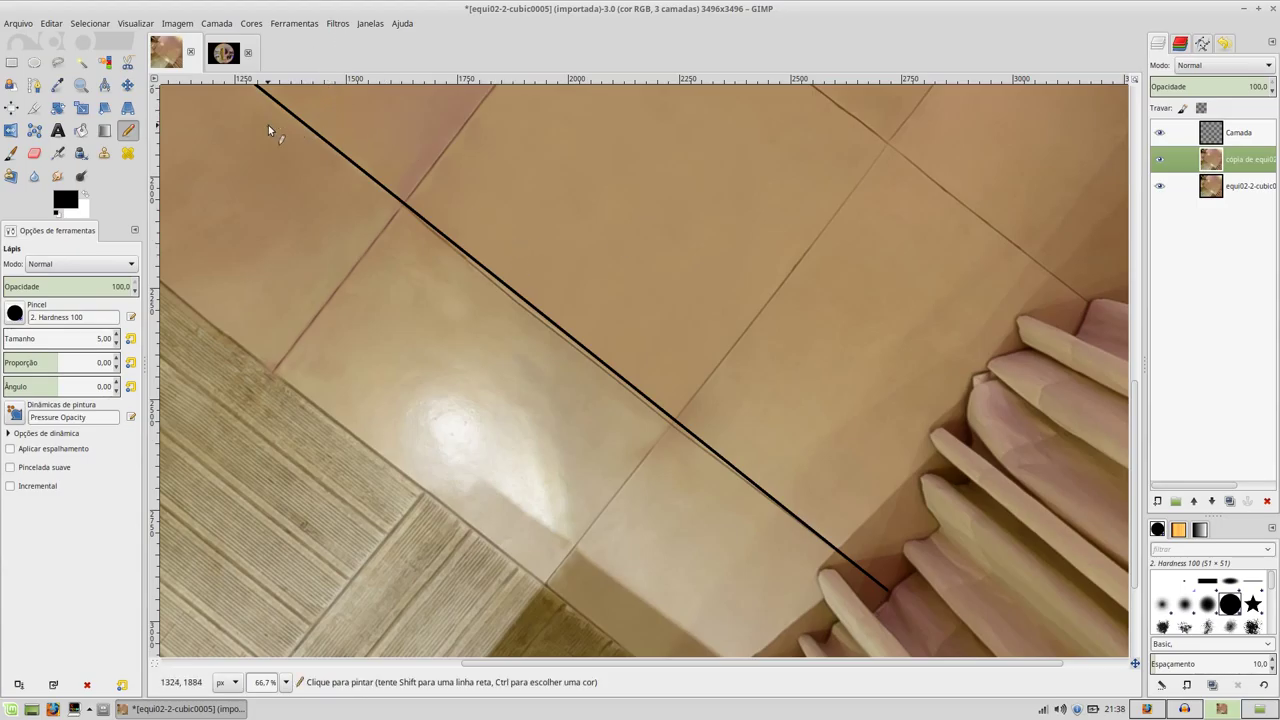
{"action": "key", "text": "r"}
{"action": "left_click_drag", "start_coordinate": [248, 106], "coordinate": [897, 586]}
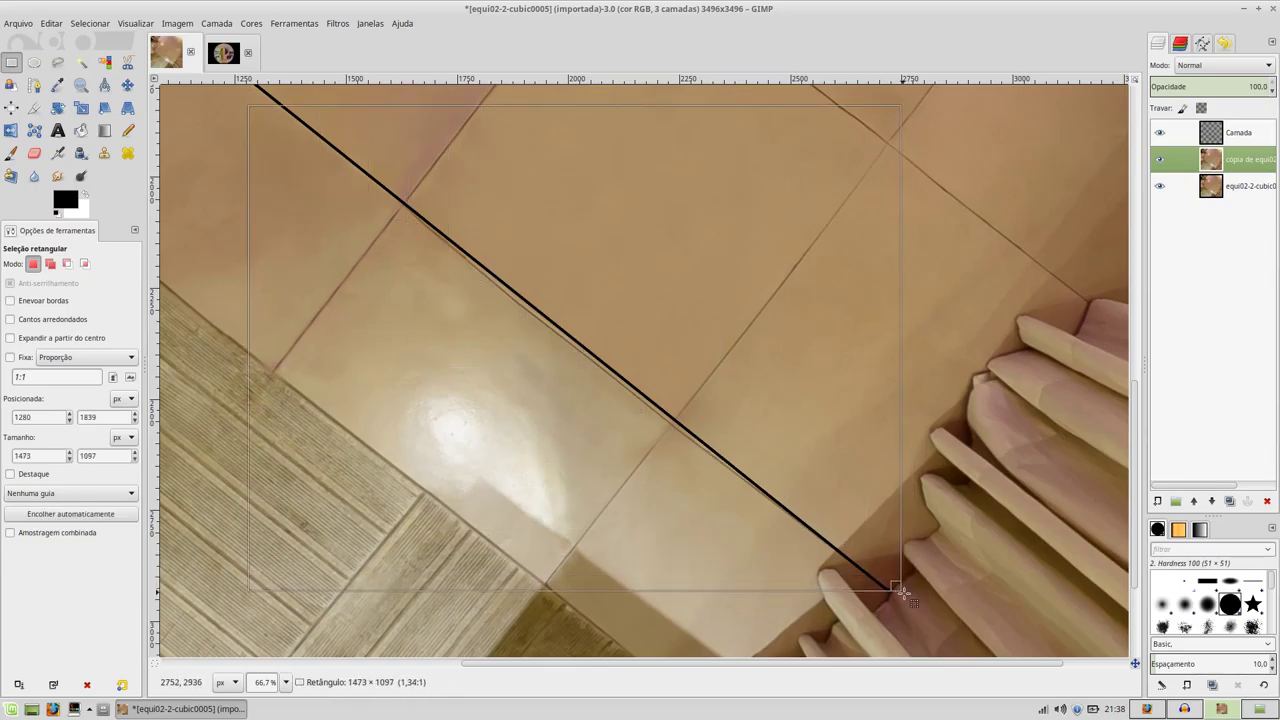
Adjust the selection to 1465 × 1142 px from 1300, 1798, enclosing the whole guide line.
{"action": "left_click_drag", "start_coordinate": [897, 586], "coordinate": [907, 593]}
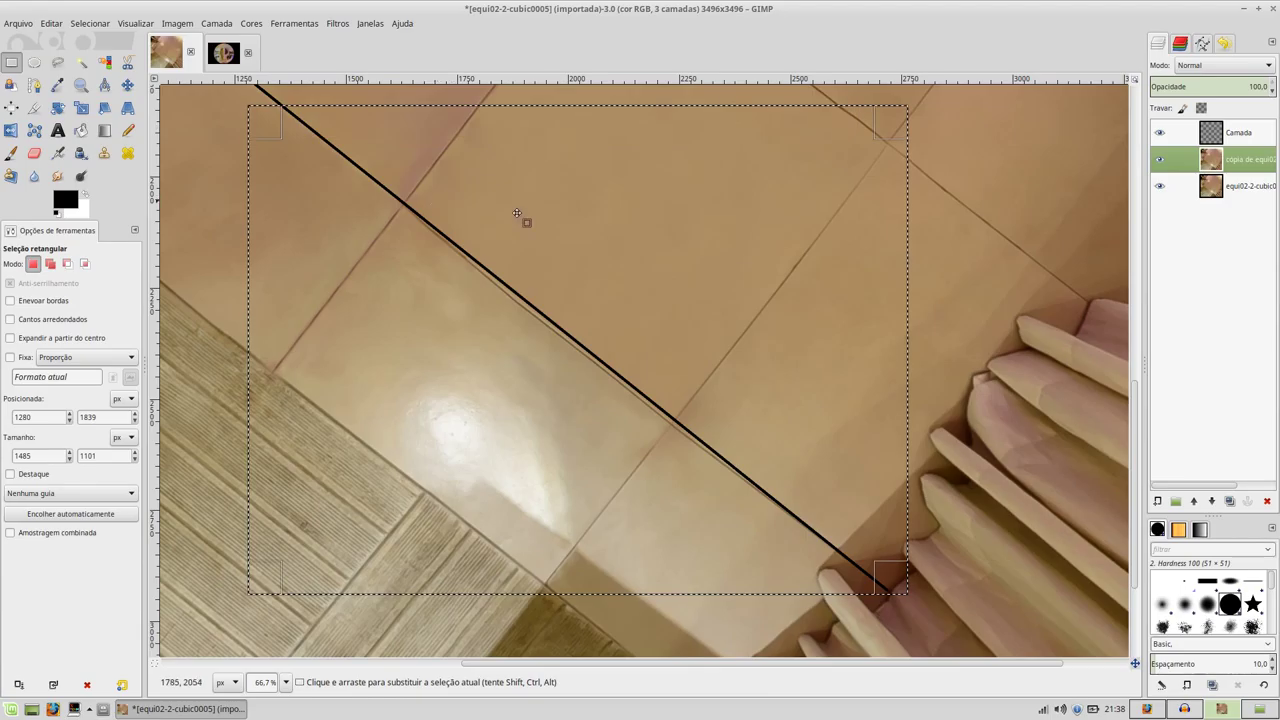
{"action": "mouse_move", "coordinate": [275, 126]}
{"action": "left_mouse_down"}
{"action": "mouse_move", "coordinate": [425, 224]}
{"action": "mouse_move", "coordinate": [283, 107]}
{"action": "left_mouse_up"}
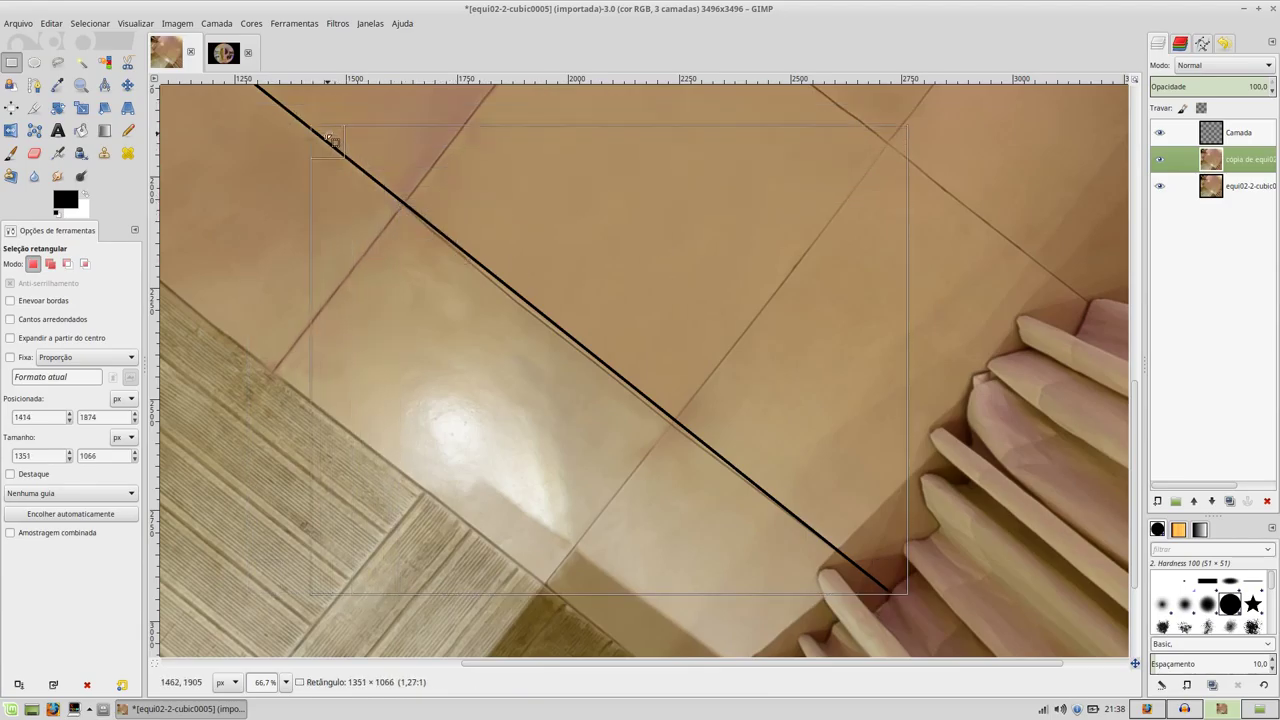
{"action": "left_click_drag", "start_coordinate": [283, 107], "coordinate": [283, 107]}
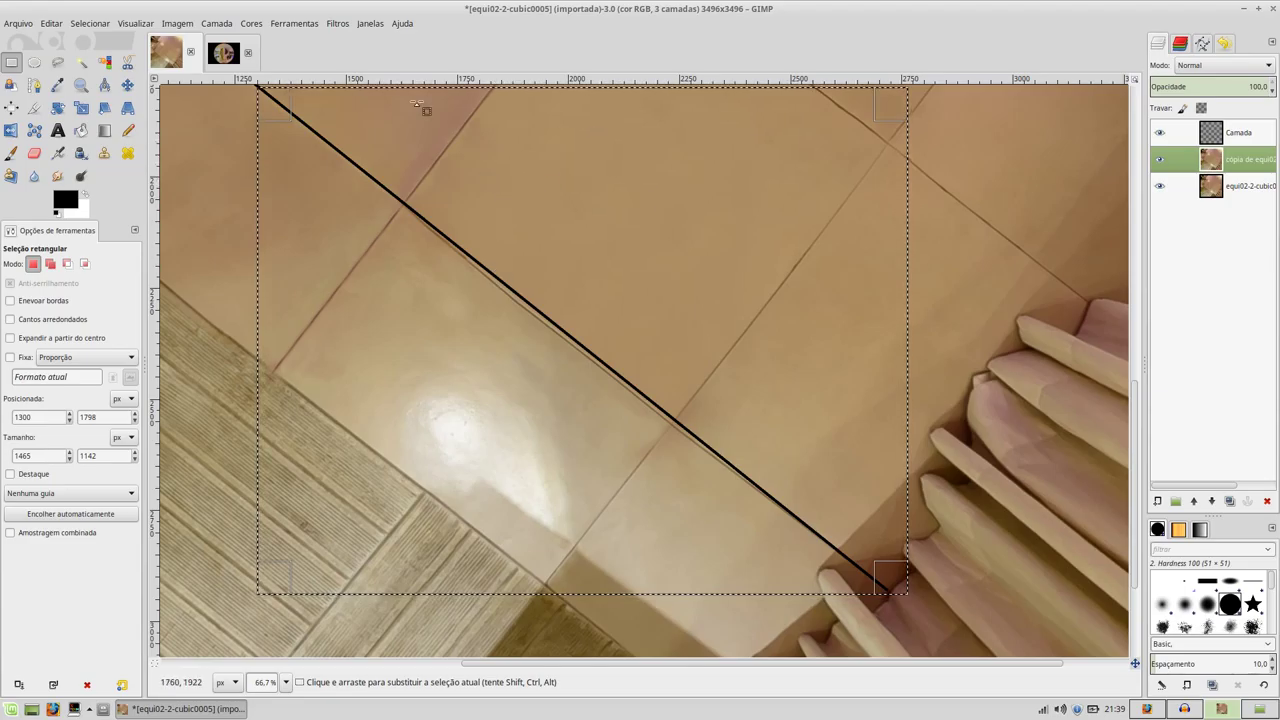
{"action": "left_click", "coordinate": [337, 23]}
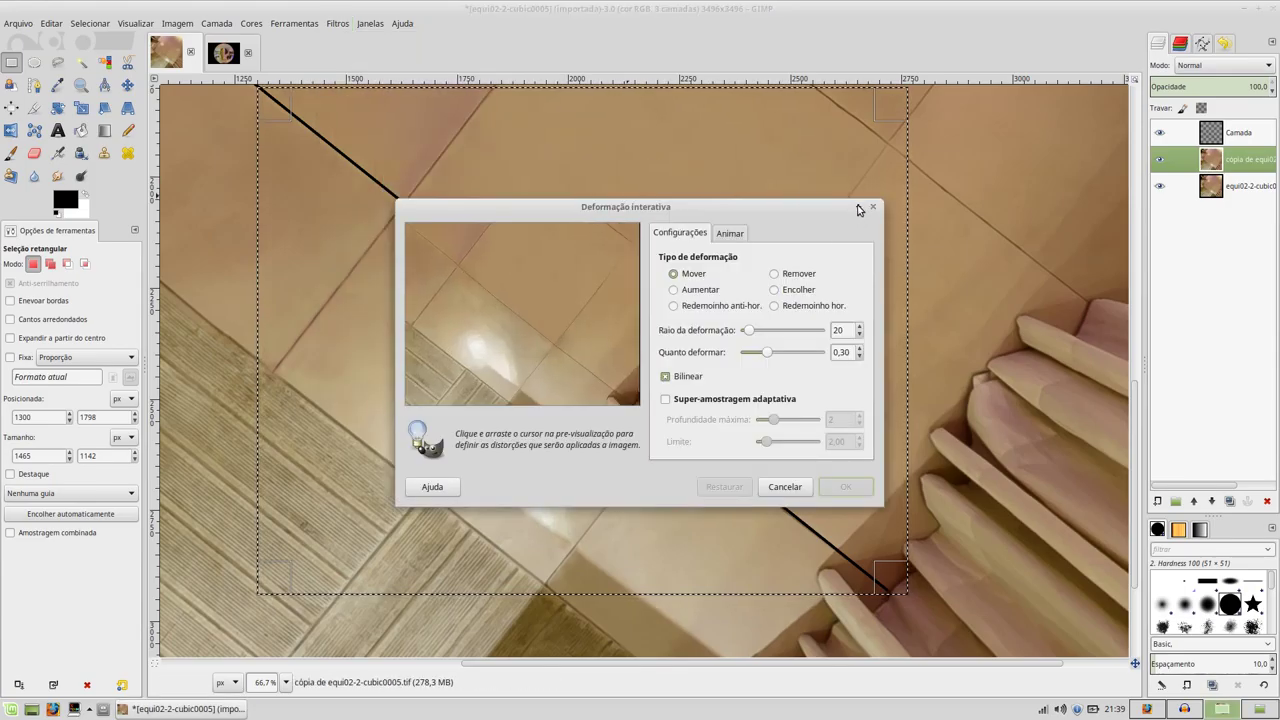
Maximize the Deformação interativa (Interactive Warp) dialog to fill the screen.
{"action": "left_click", "coordinate": [860, 205]}
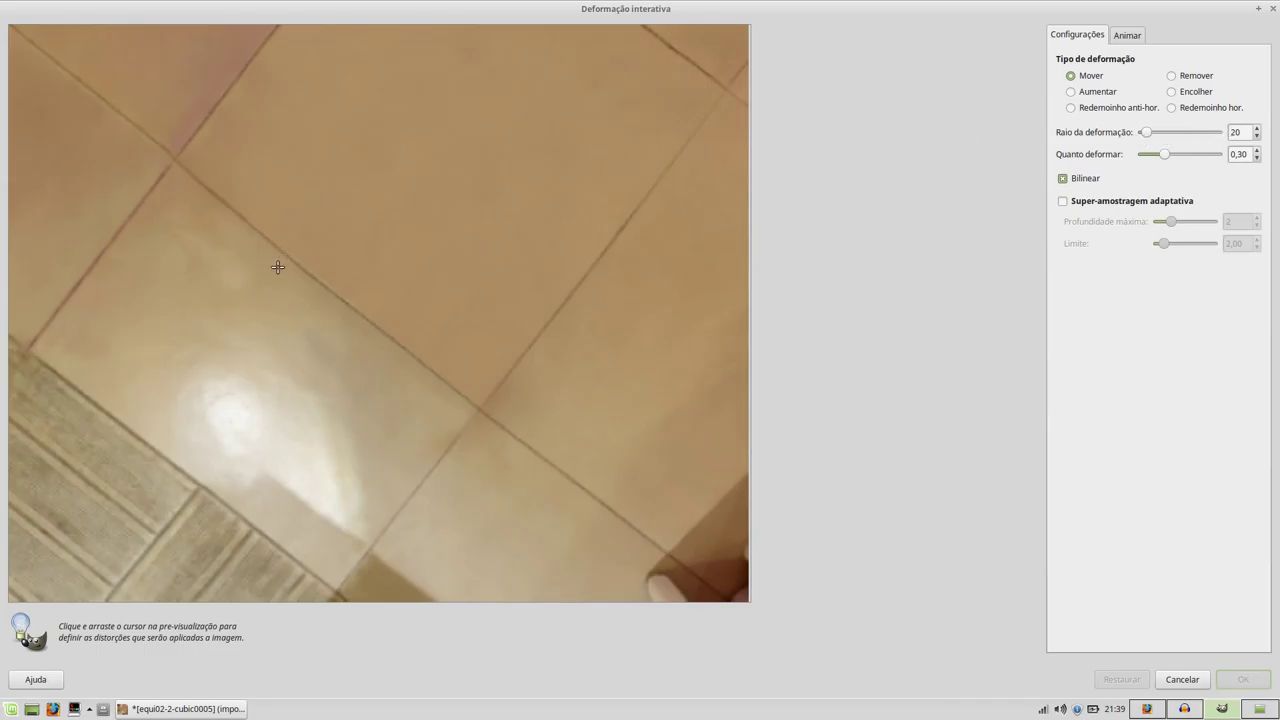
Test a Move warp on a grout line and raise the deformation radius to 180.
{"action": "left_click_drag", "start_coordinate": [296, 265], "coordinate": [334, 235]}
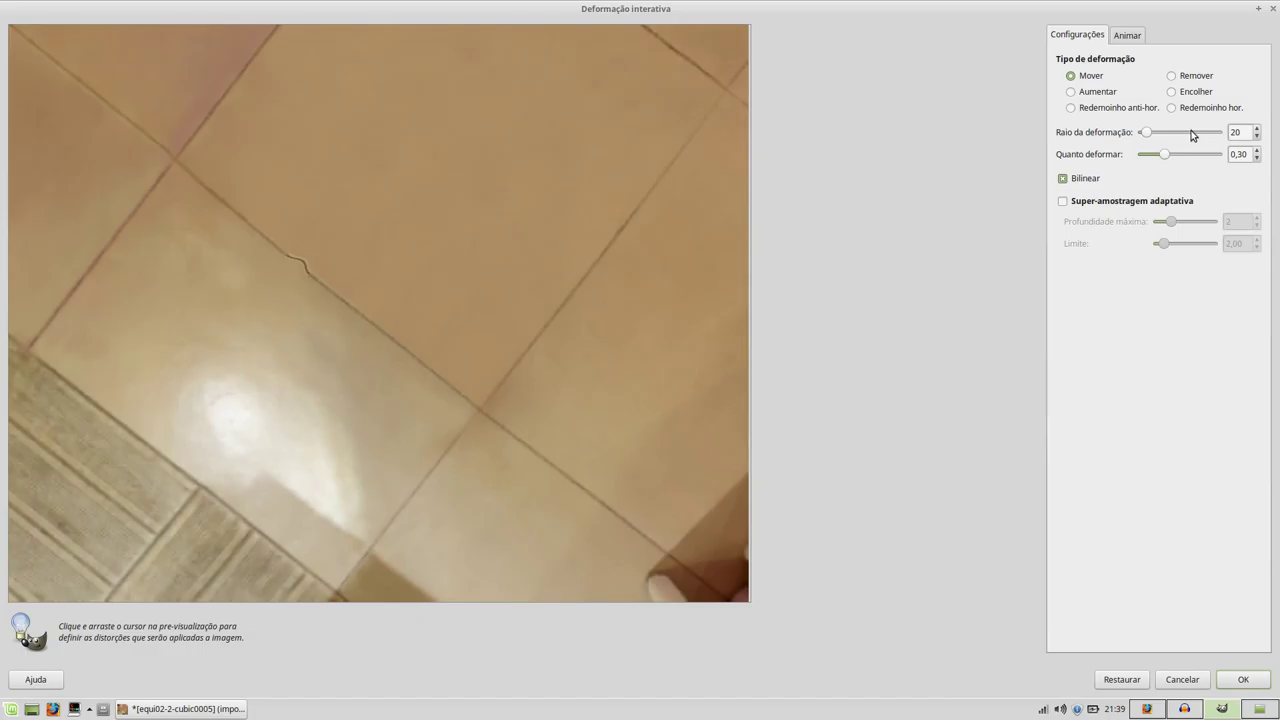
{"action": "left_click_drag", "start_coordinate": [1193, 135], "coordinate": [1200, 136]}
{"action": "left_click", "coordinate": [1200, 136]}
{"action": "left_click_drag", "start_coordinate": [338, 342], "coordinate": [404, 266]}
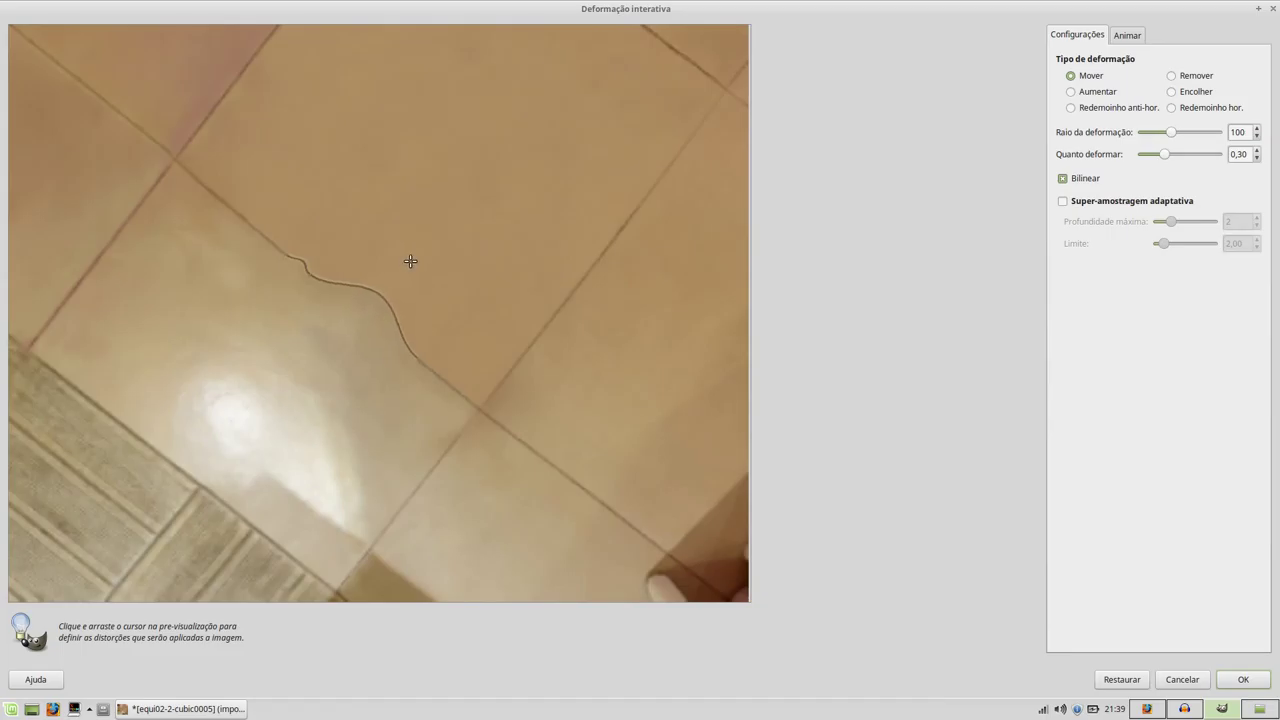
{"action": "left_click", "coordinate": [1207, 135]}
{"action": "left_click", "coordinate": [1213, 136]}
Try bending both diagonal grout lines in the preview, then reset all trial warps.
{"action": "left_click_drag", "start_coordinate": [280, 254], "coordinate": [309, 223]}
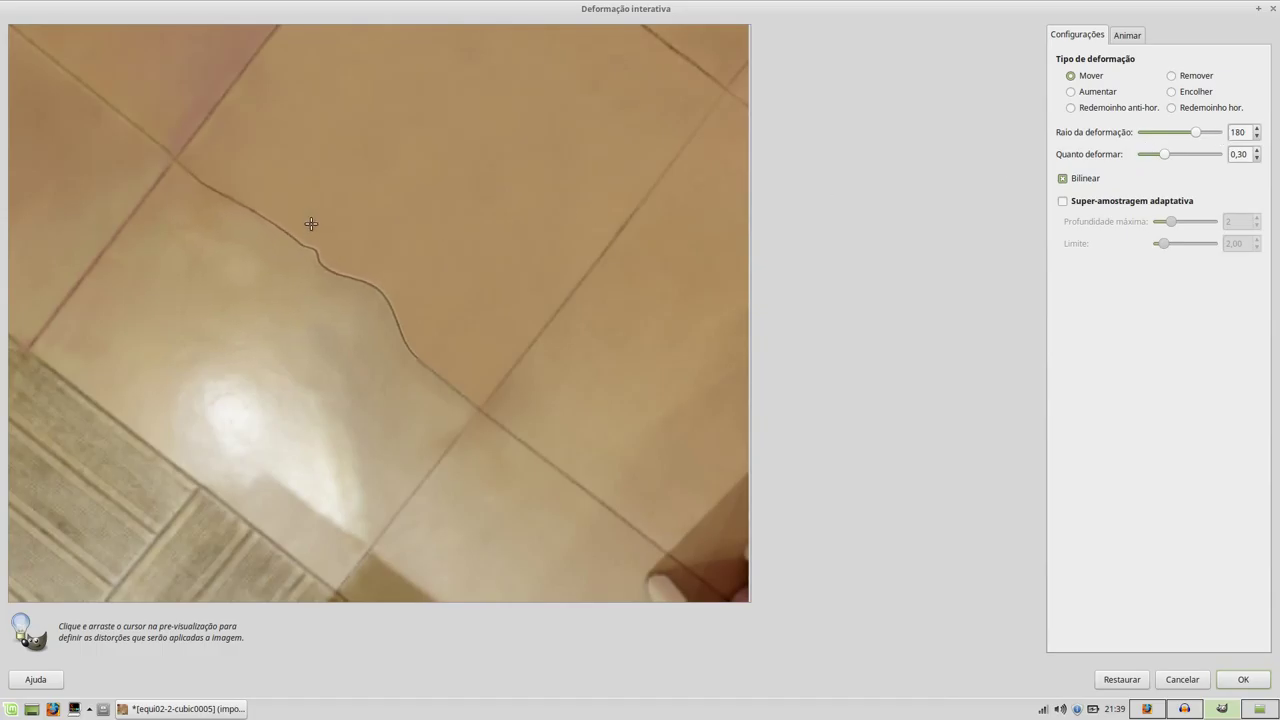
{"action": "left_click_drag", "start_coordinate": [351, 323], "coordinate": [372, 296]}
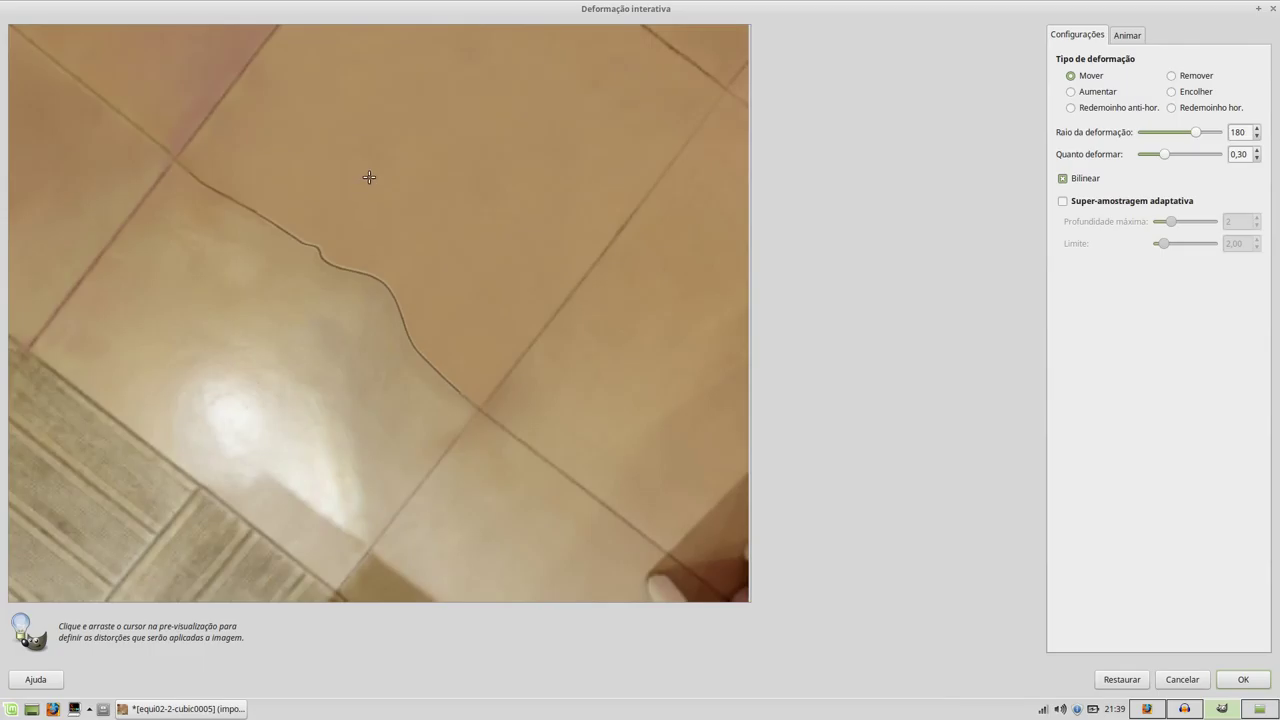
{"action": "mouse_move", "coordinate": [632, 268]}
{"action": "left_mouse_down"}
{"action": "mouse_move", "coordinate": [634, 223]}
{"action": "mouse_move", "coordinate": [593, 228]}
{"action": "left_mouse_up"}
{"action": "left_click_drag", "start_coordinate": [554, 335], "coordinate": [517, 309]}
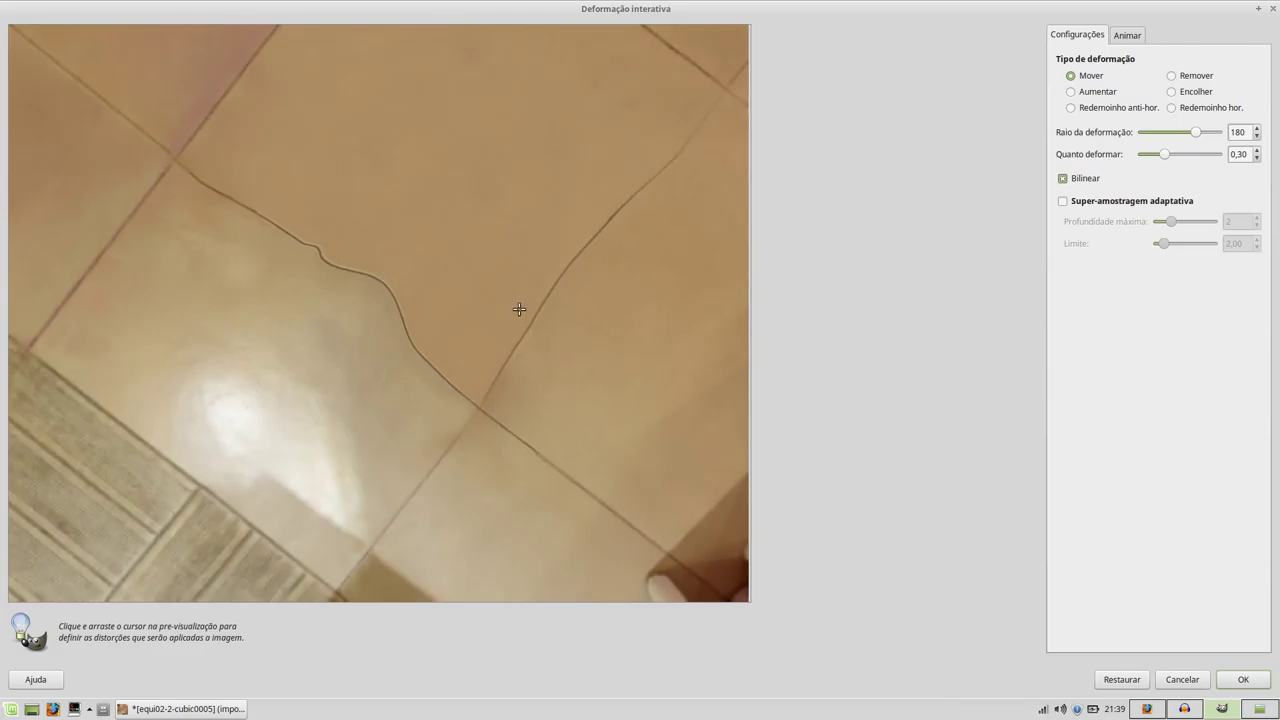
{"action": "left_click", "coordinate": [1122, 682]}
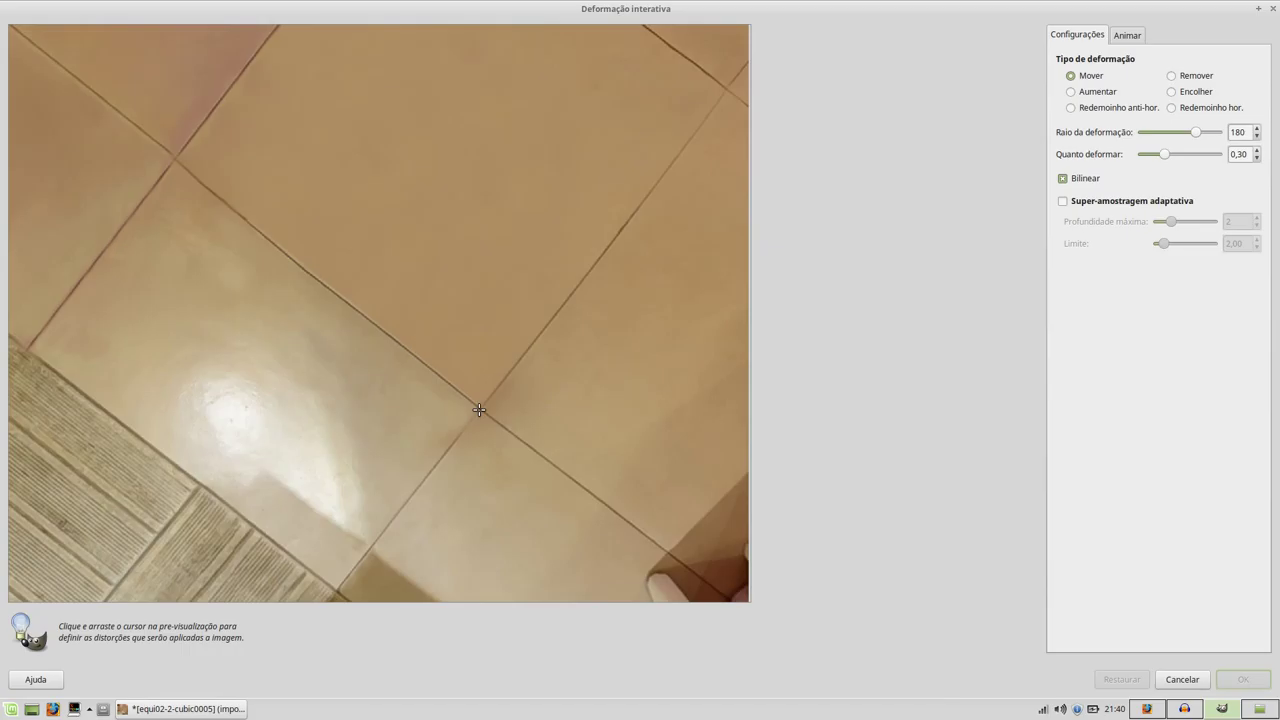
Straighten the grout seam around the central tile intersection and lower the warp radius to 150.
{"action": "left_click_drag", "start_coordinate": [479, 408], "coordinate": [493, 394]}
{"action": "left_click_drag", "start_coordinate": [386, 334], "coordinate": [392, 331]}
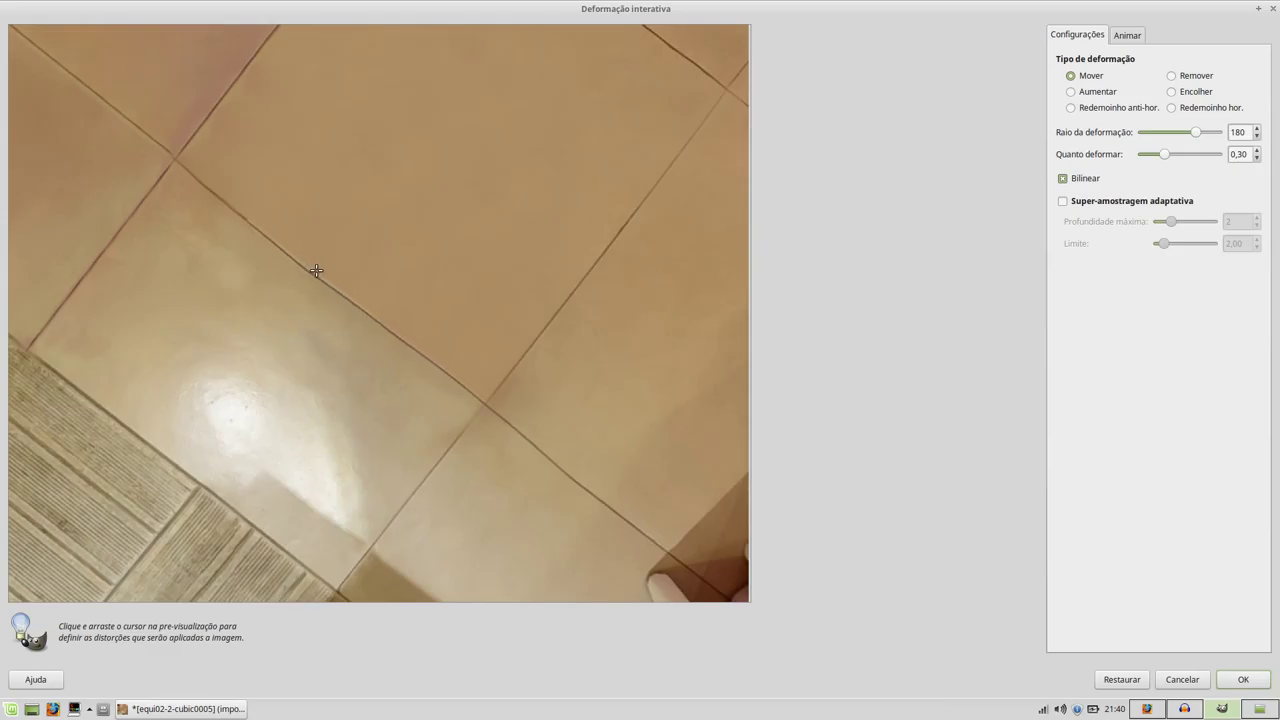
{"action": "left_click_drag", "start_coordinate": [313, 272], "coordinate": [296, 240]}
{"action": "left_click_drag", "start_coordinate": [357, 271], "coordinate": [358, 276]}
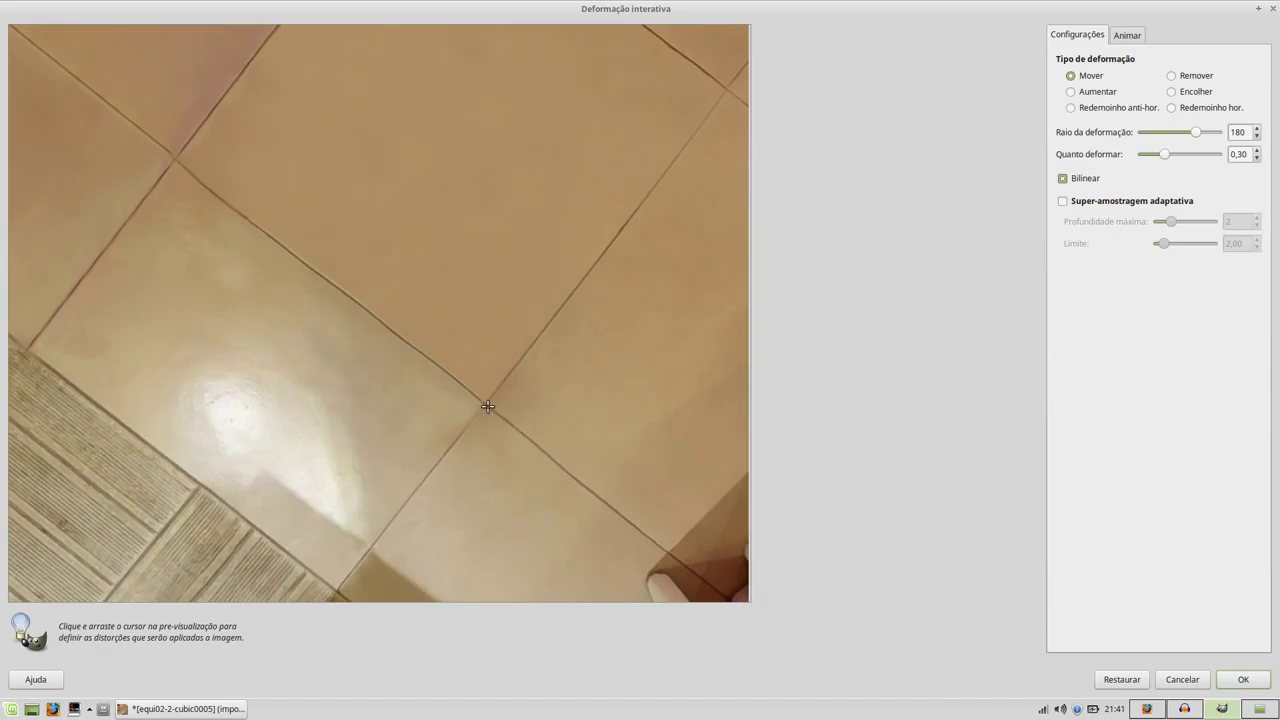
{"action": "left_click", "coordinate": [1158, 136]}
{"action": "left_click", "coordinate": [1148, 136]}
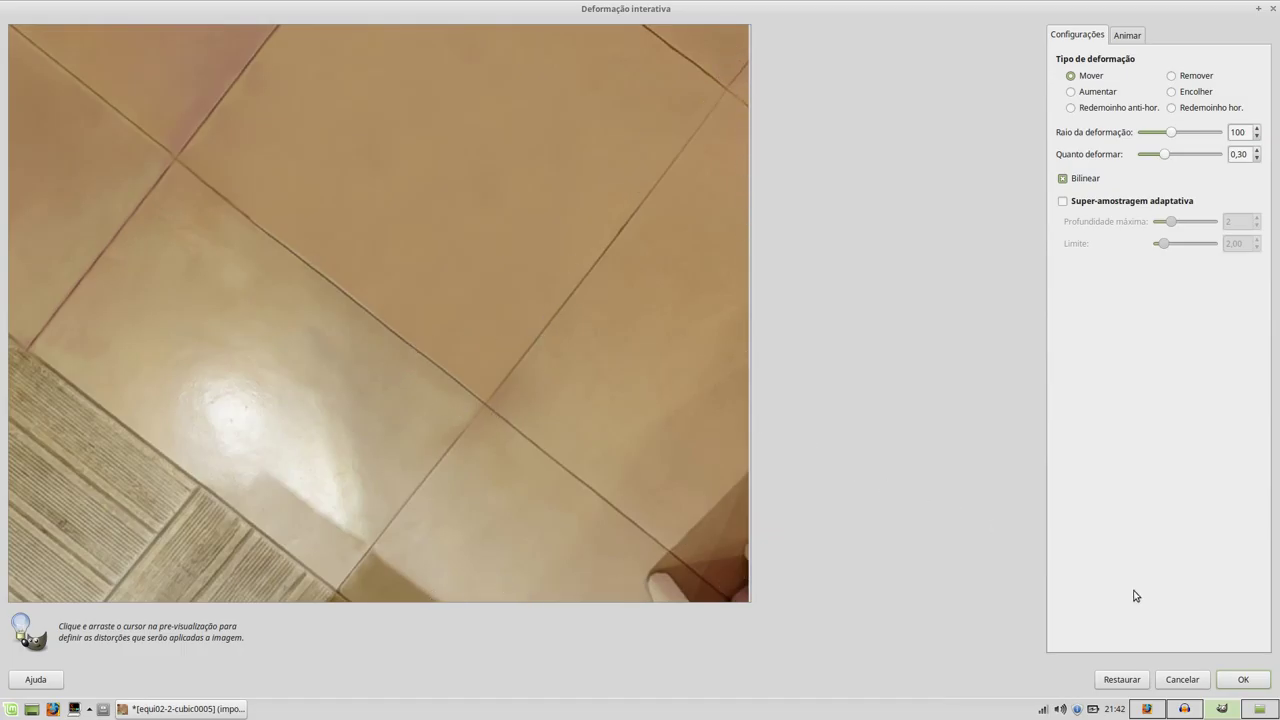
Apply the interactive warp to the selected area of the panorama copy.
{"action": "left_click", "coordinate": [1246, 680]}
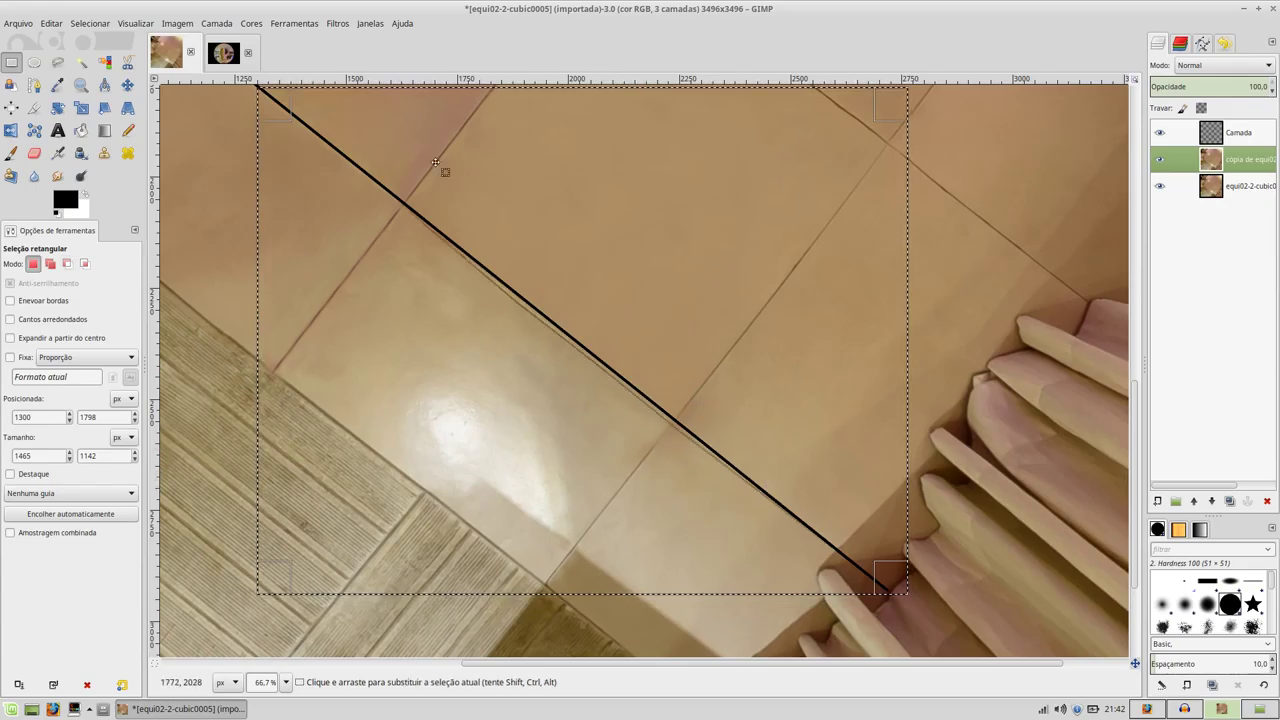
Redo the Interactive Warp via Editar > Refazer, then hide the 'Camada' guide layer.
{"action": "left_click", "coordinate": [52, 23]}
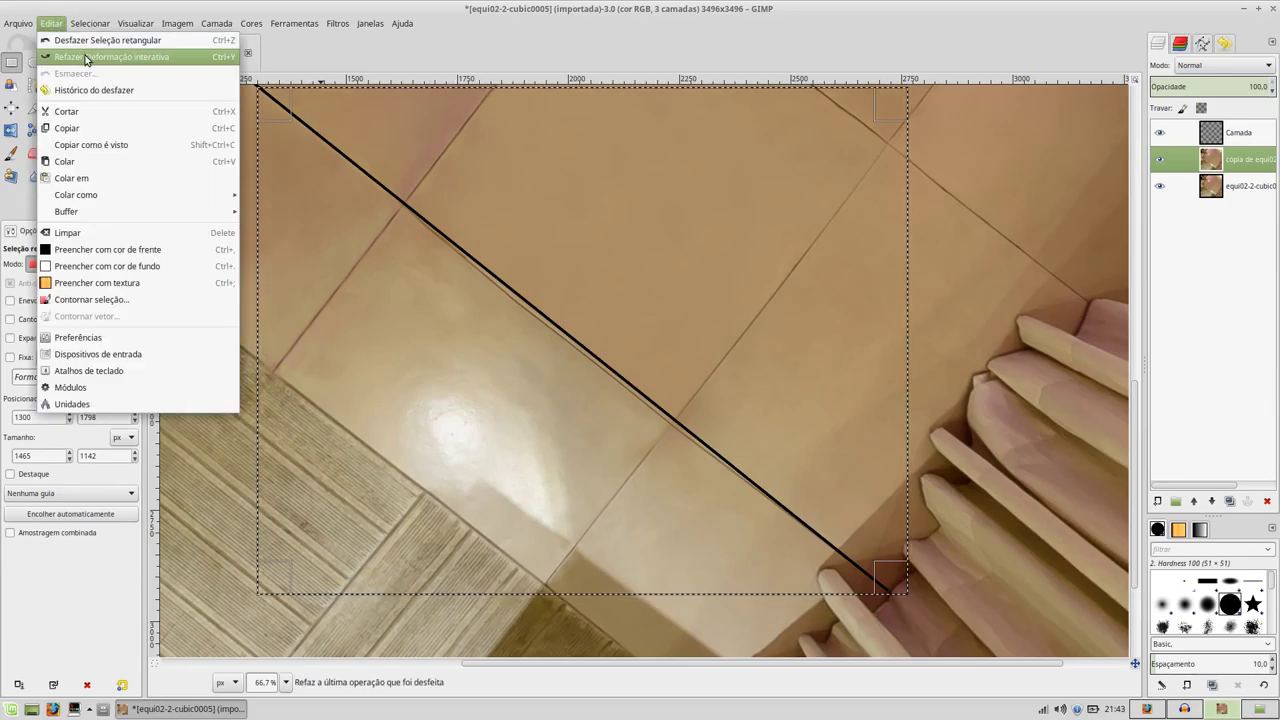
{"action": "left_click", "coordinate": [86, 59]}
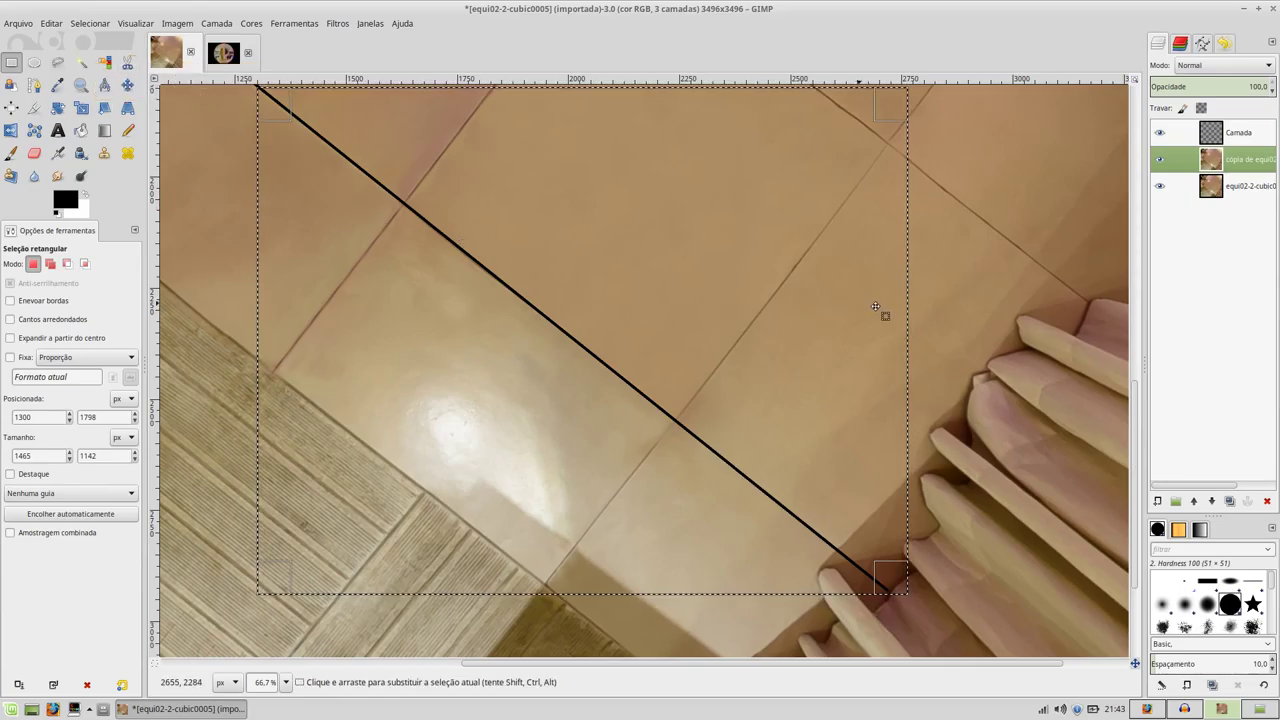
{"action": "left_click", "coordinate": [1160, 134]}
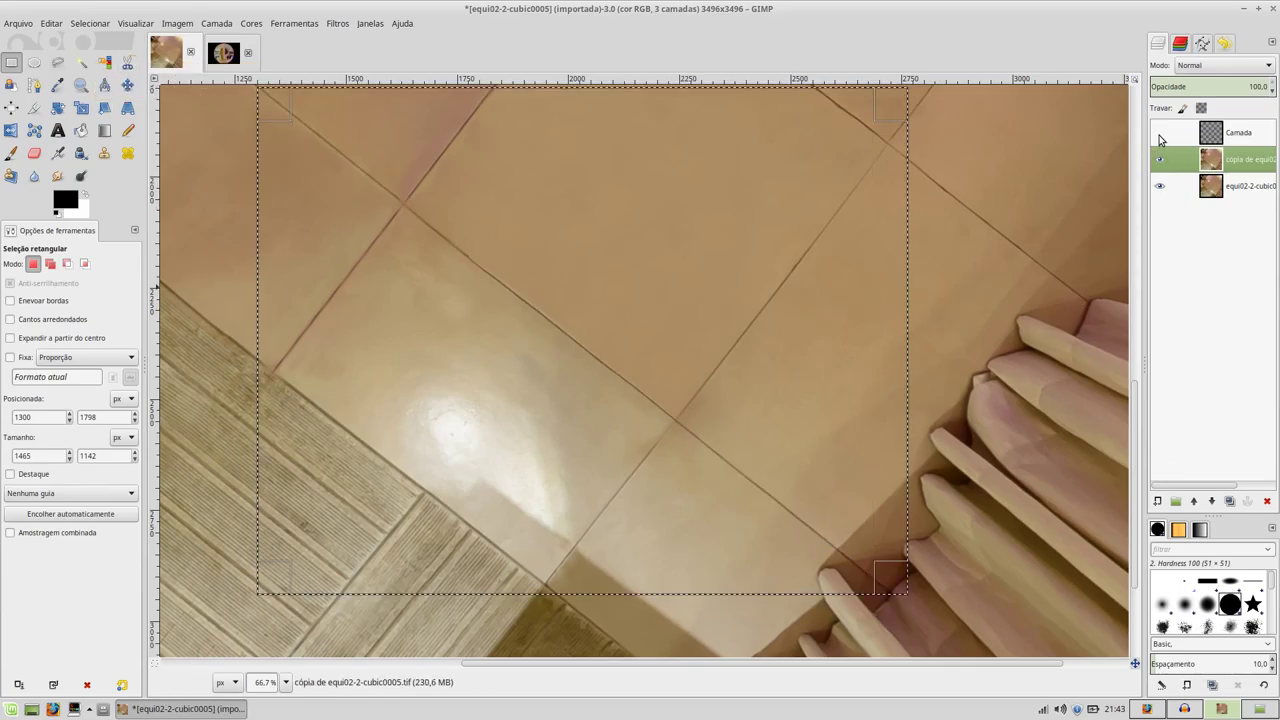
{"action": "left_click", "coordinate": [1160, 134]}
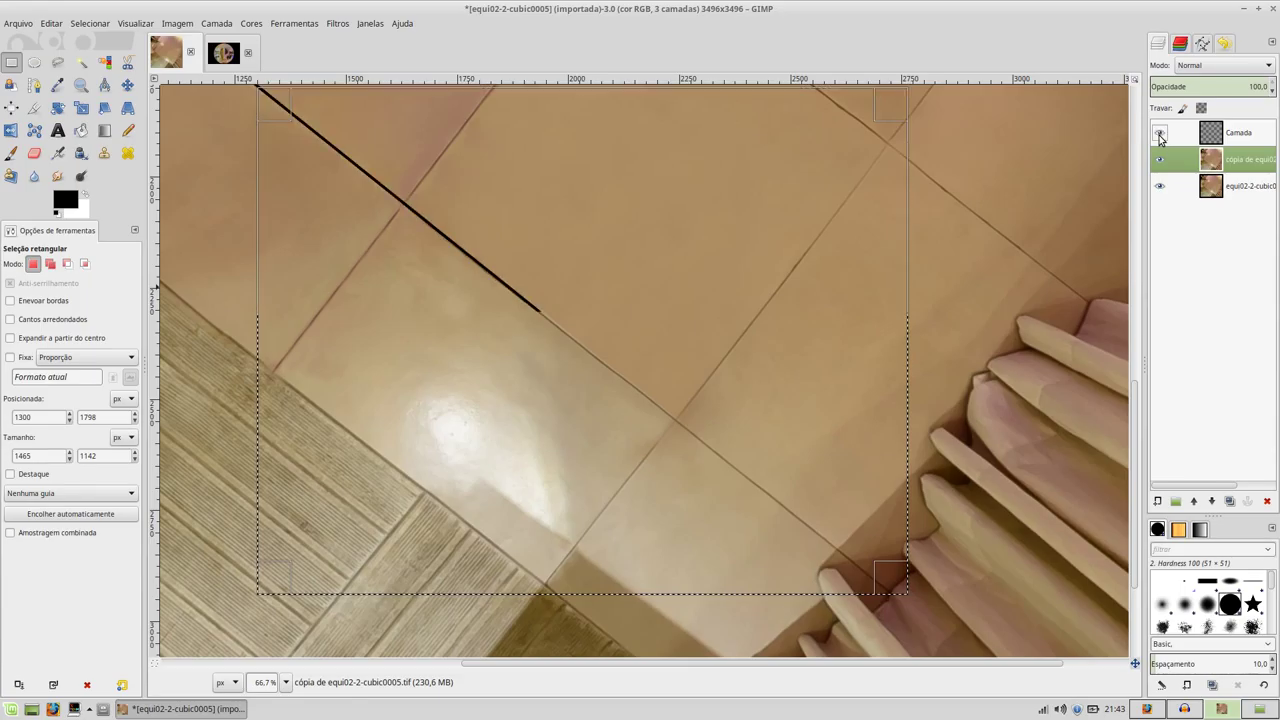
{"action": "left_click", "coordinate": [1160, 134]}
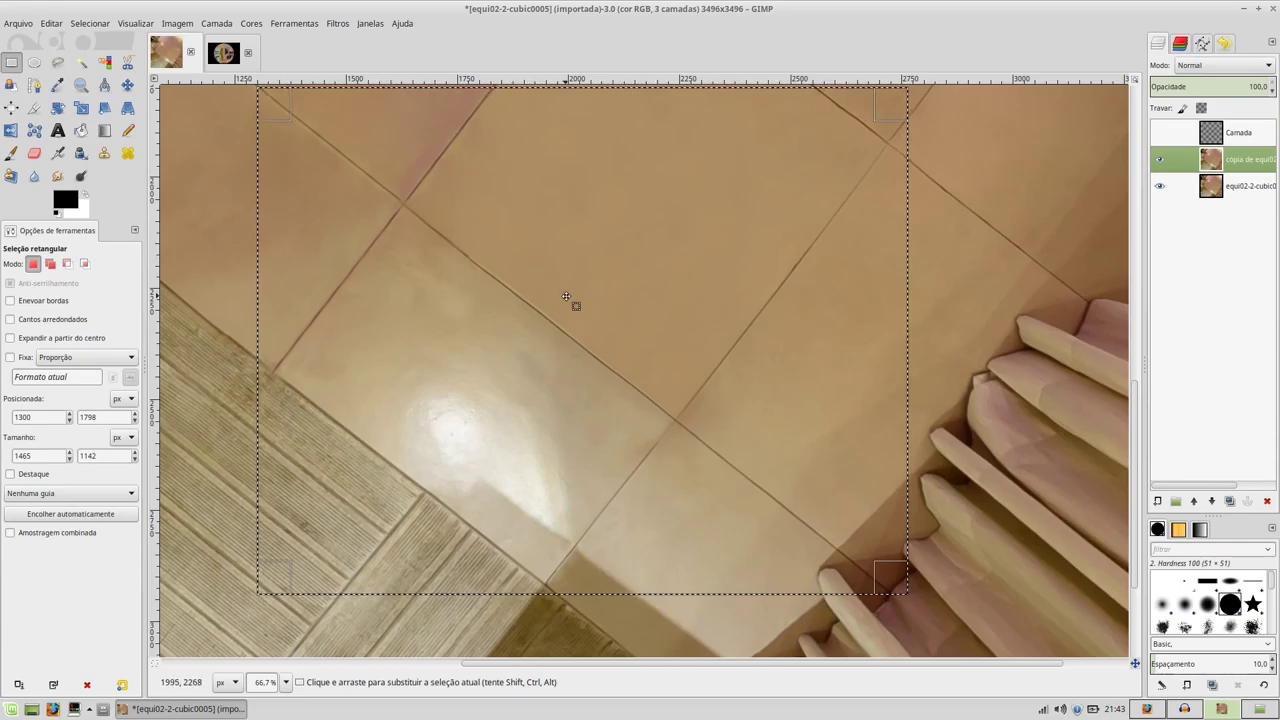
Deselect all, fit the image to the window, and zoom in and out to inspect the straightened seam.
{"action": "key", "text": "ctrl+shift+a"}
{"action": "key", "text": "shift+ctrl+j"}
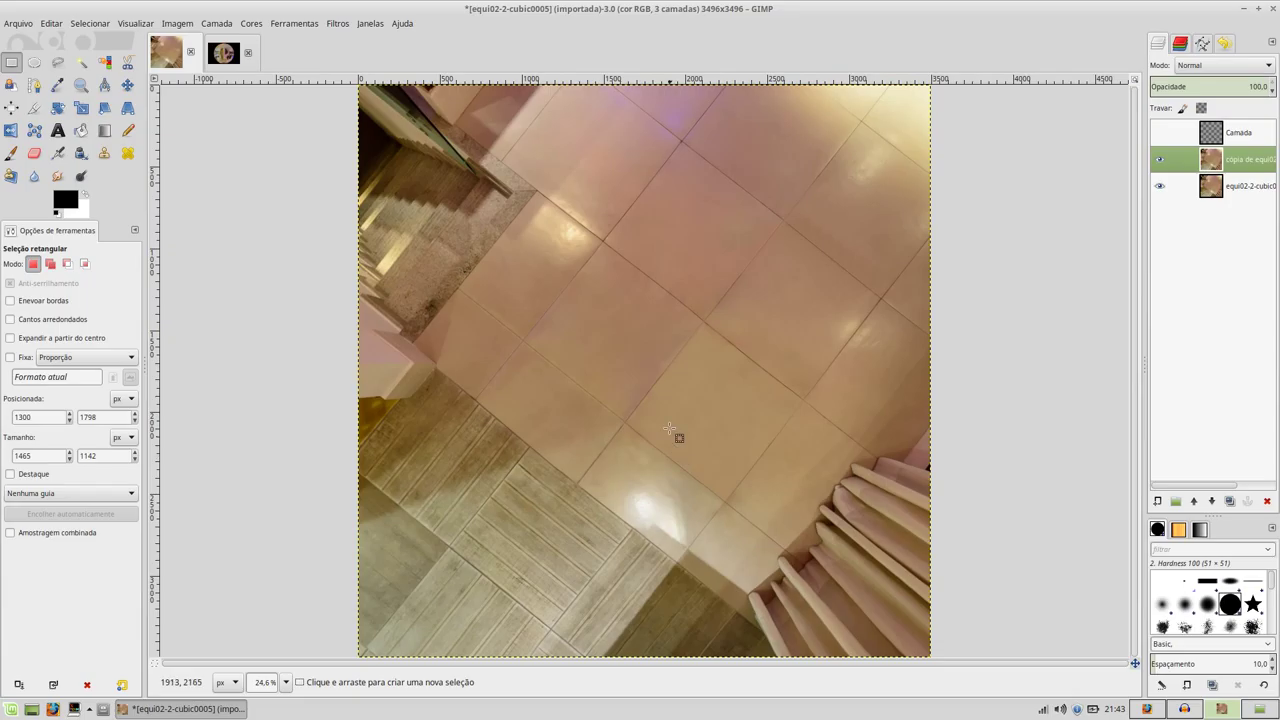
{"action": "scroll", "coordinate": [652, 457], "scroll_direction": "up", "scroll_amount": 1}
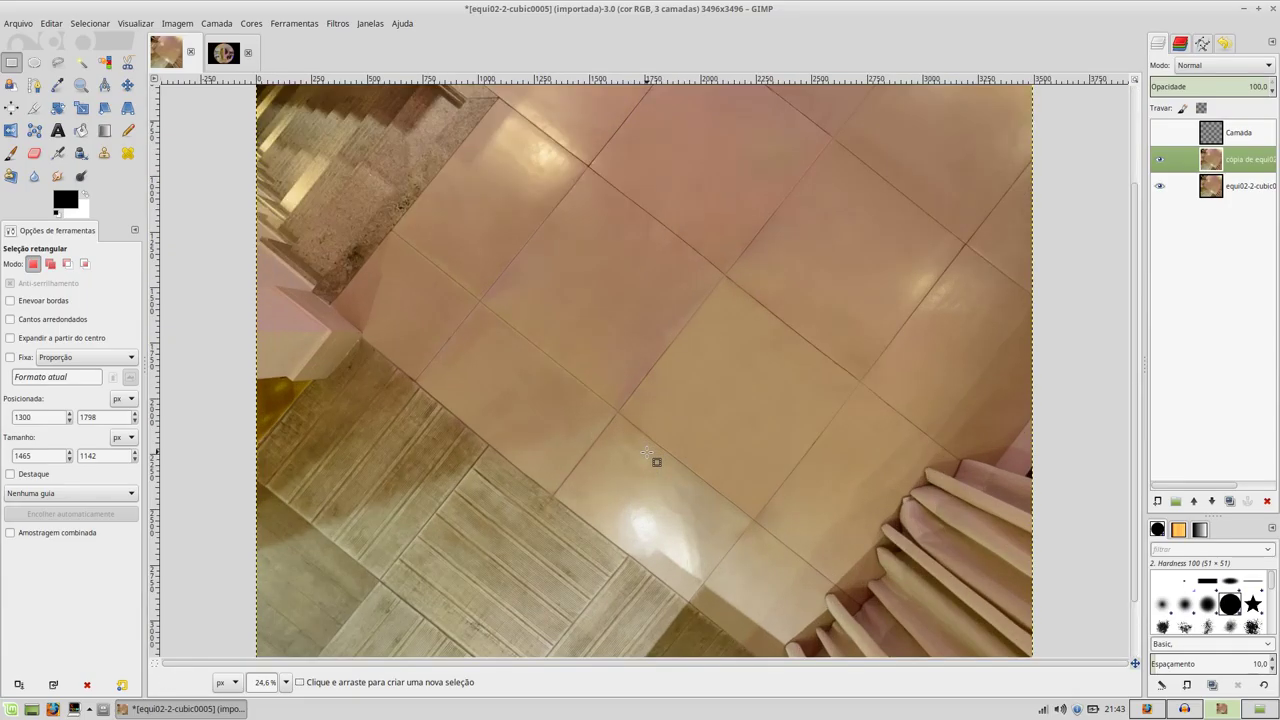
{"action": "scroll", "coordinate": [652, 457], "scroll_direction": "up", "scroll_amount": 6}
{"action": "scroll", "coordinate": [668, 430], "scroll_direction": "up", "scroll_amount": 1}
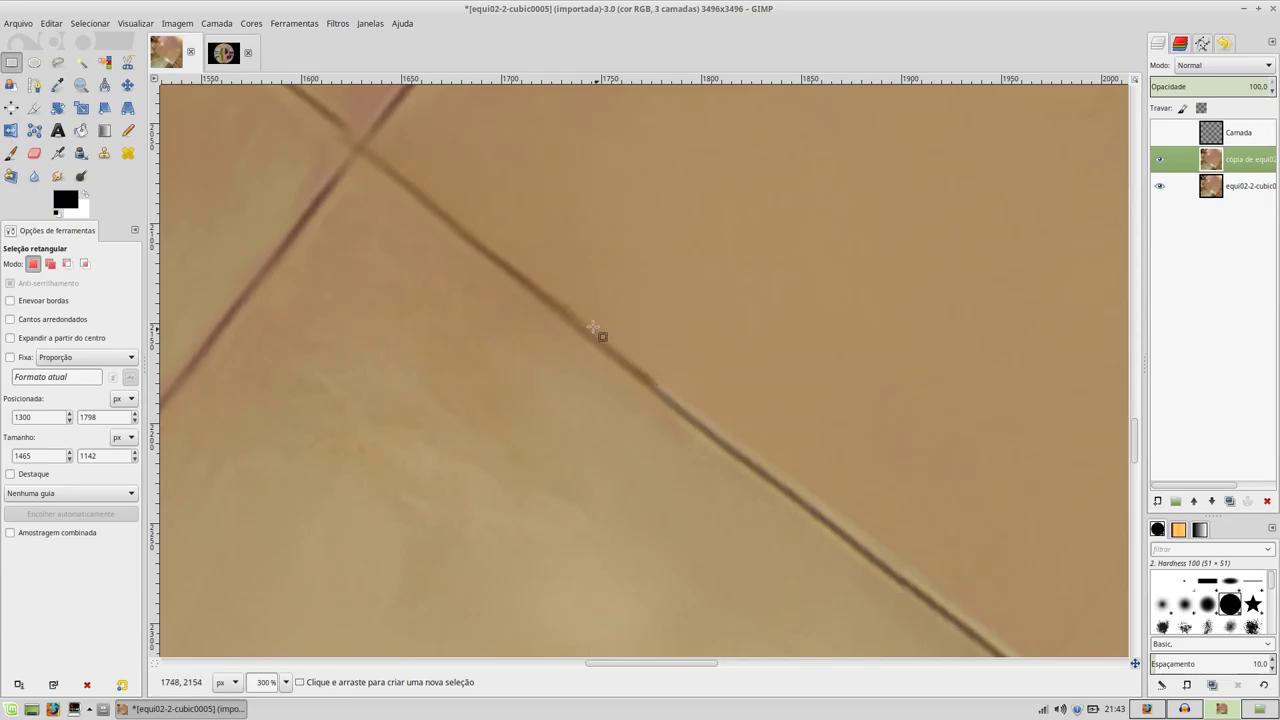
{"action": "scroll", "coordinate": [716, 443], "scroll_direction": "down", "scroll_amount": 1}
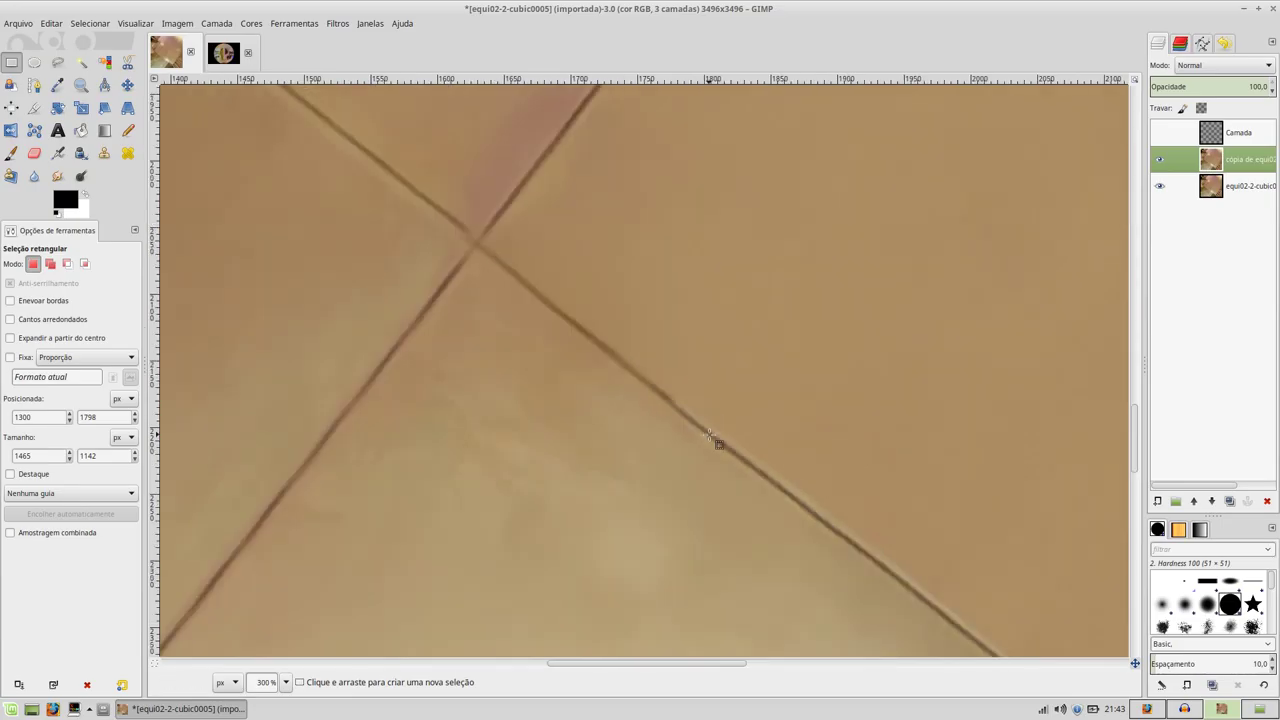
{"action": "scroll", "coordinate": [710, 440], "scroll_direction": "down", "scroll_amount": 2}
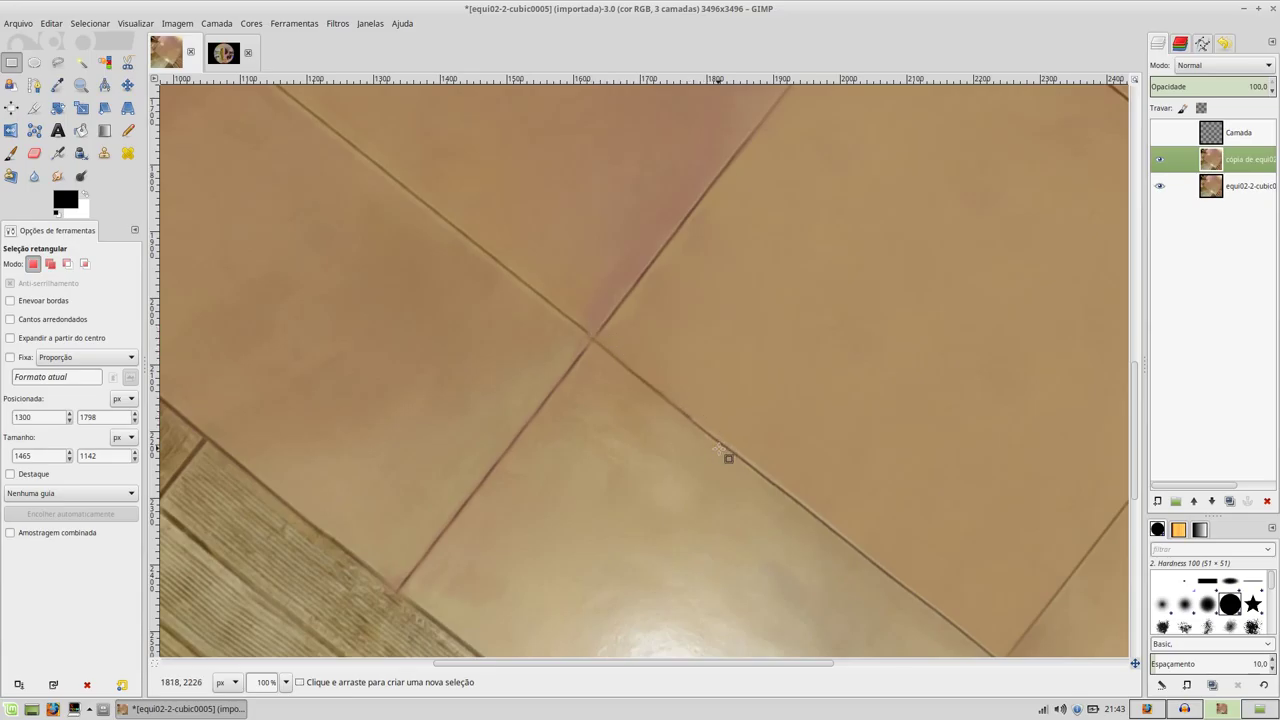
{"action": "scroll", "coordinate": [728, 458], "scroll_direction": "down", "scroll_amount": 2}
{"action": "scroll", "coordinate": [737, 451], "scroll_direction": "down", "scroll_amount": 1}
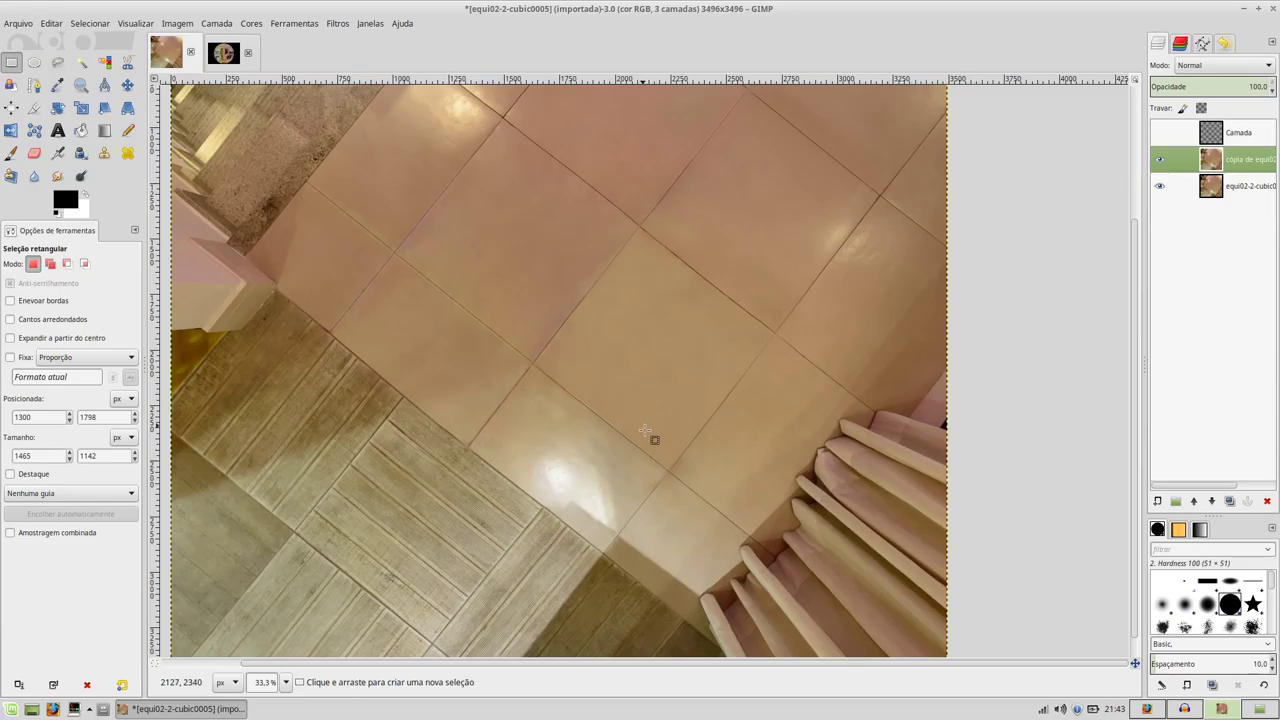
{"action": "left_click_drag", "start_coordinate": [617, 482], "coordinate": [603, 419]}
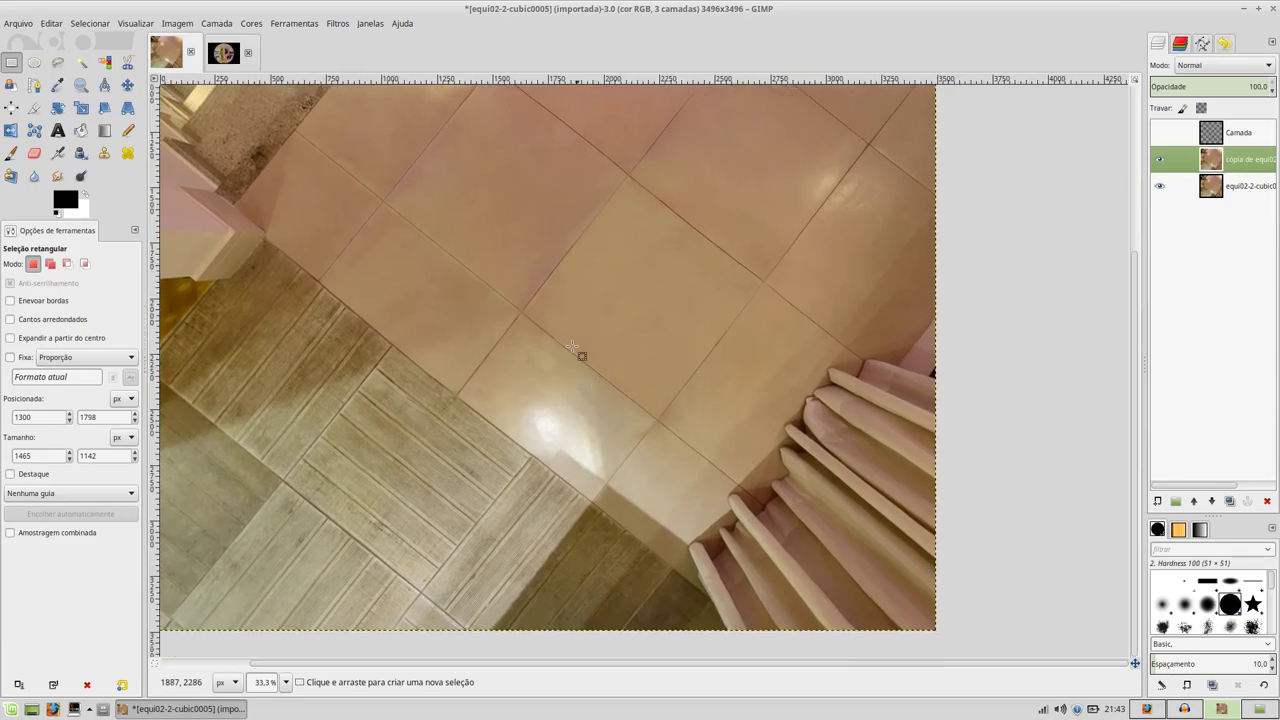